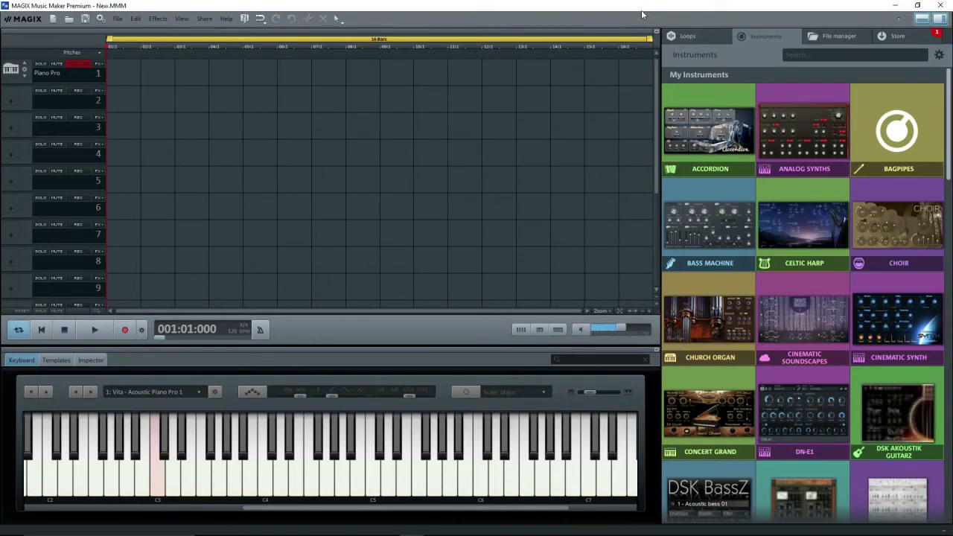
# Tour the Loops, Instruments, Files and Store views of the media pool, ending on Instruments
pyautogui.click(687, 36)
pyautogui.click(762, 35)
pyautogui.click(832, 36)
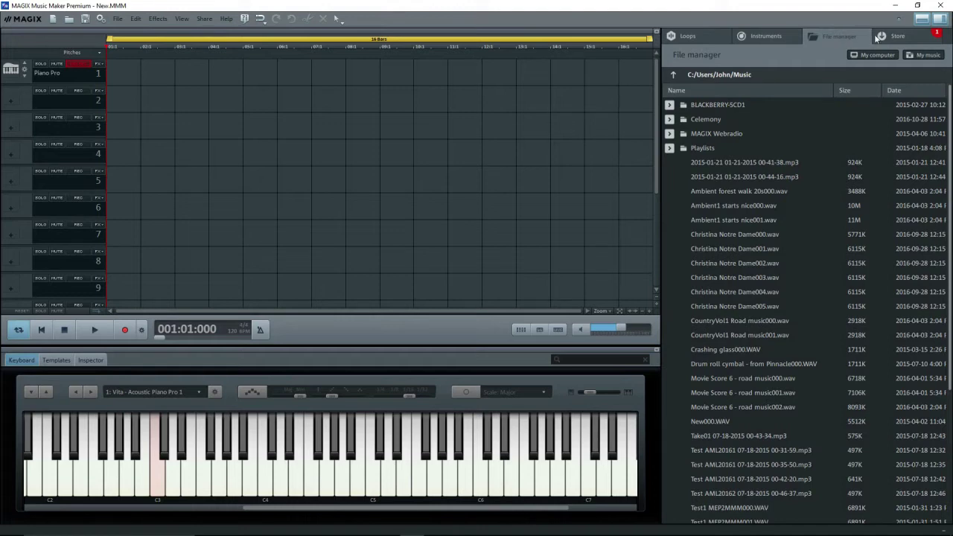
pyautogui.click(897, 37)
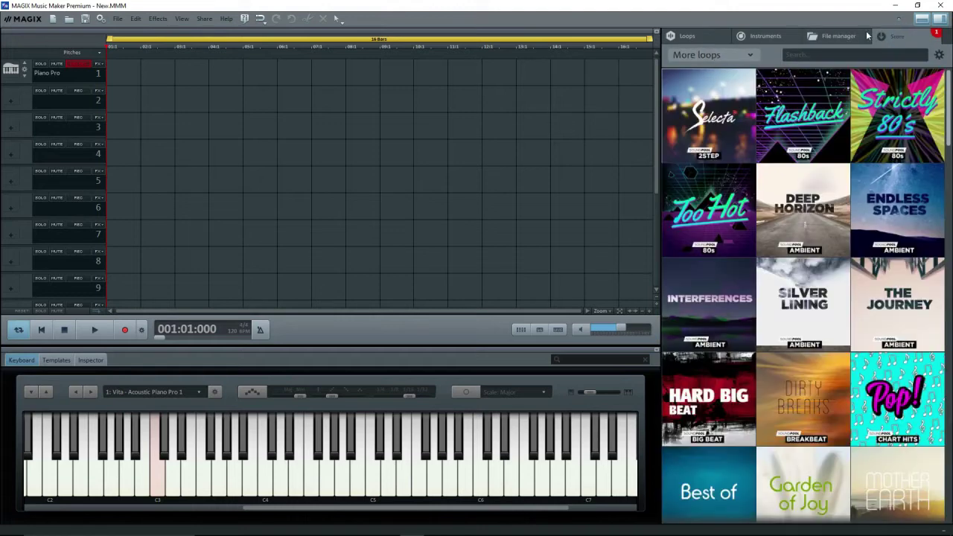
pyautogui.click(762, 38)
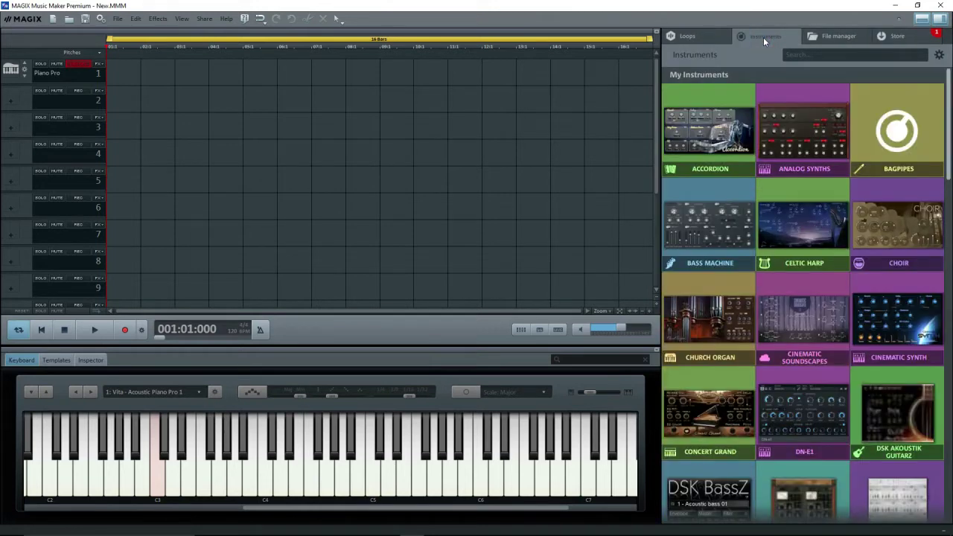
pyautogui.moveTo(815, 266)
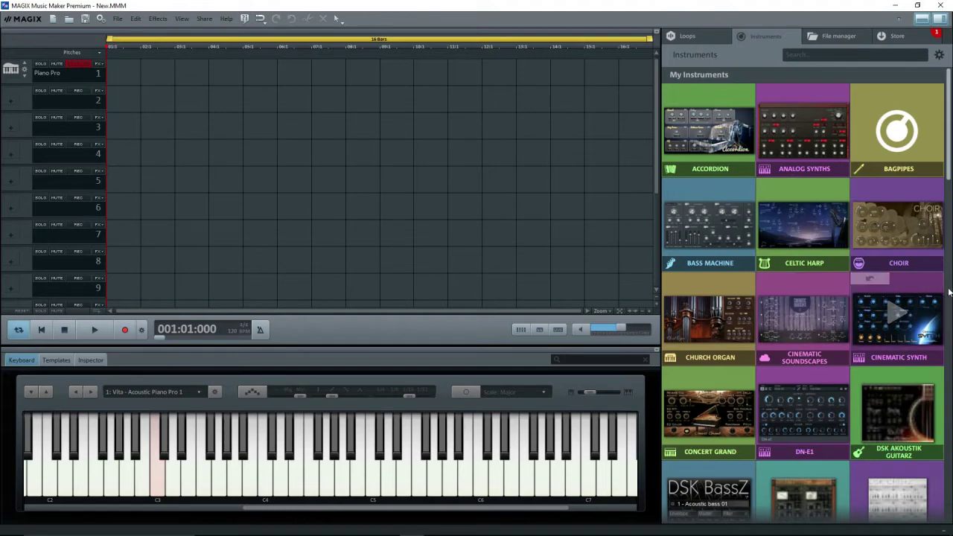
pyautogui.moveTo(948, 129); pyautogui.dragTo(949, 346)
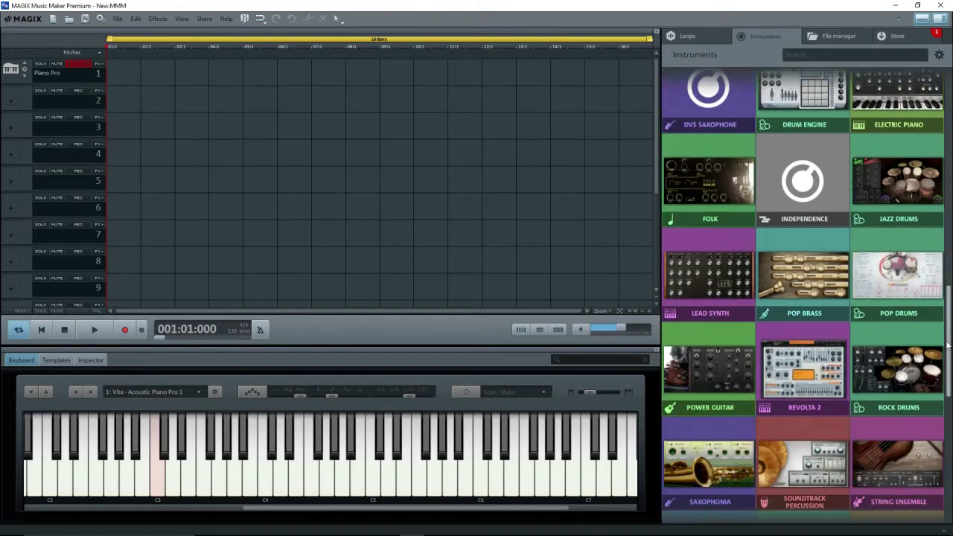
pyautogui.moveTo(944, 381); pyautogui.dragTo(948, 469)
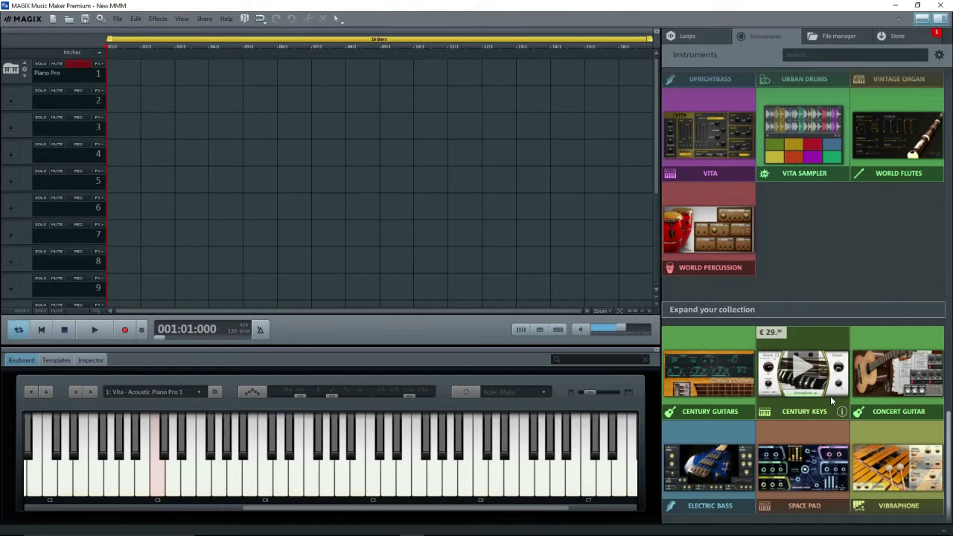
# Launch 'Download free synthesizer and sound packages' from Help's update functions
pyautogui.click(226, 19)
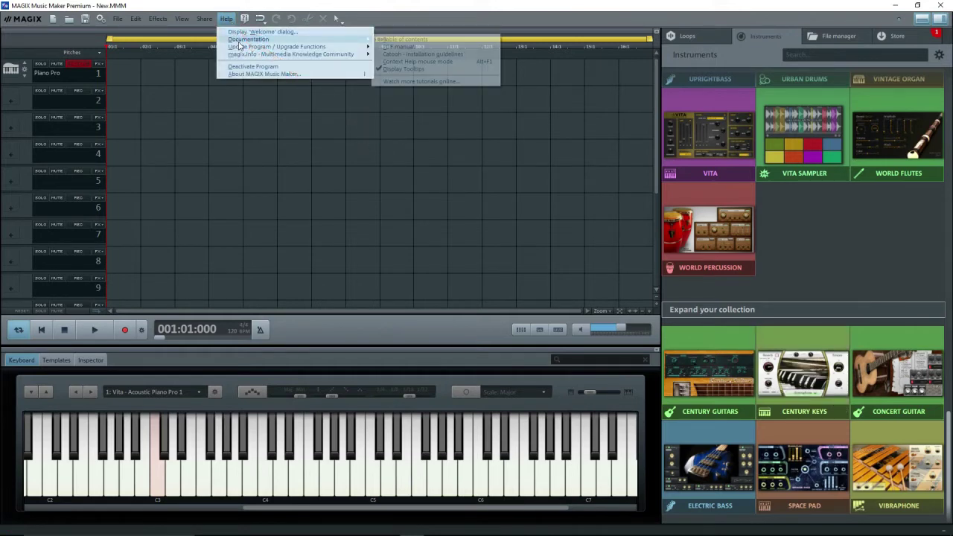
pyautogui.moveTo(239, 48)
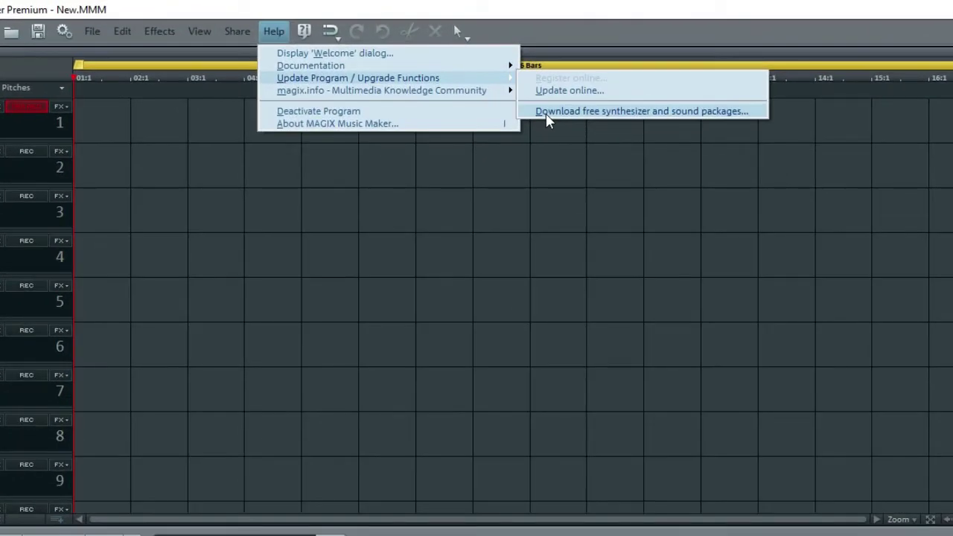
pyautogui.click(547, 119)
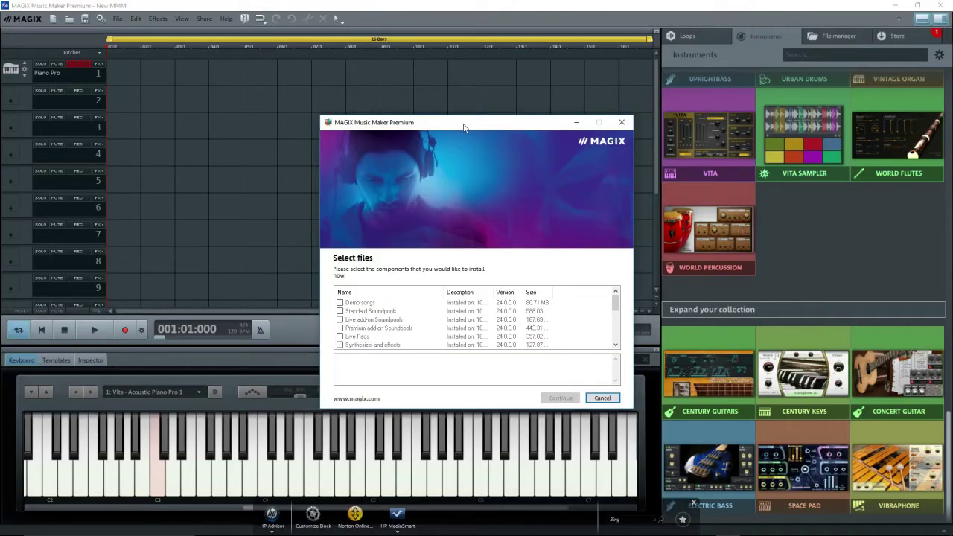
# Enlarge the installer dialog and show the Synthesizer and effects package contents
pyautogui.moveTo(465, 116); pyautogui.dragTo(486, 37)
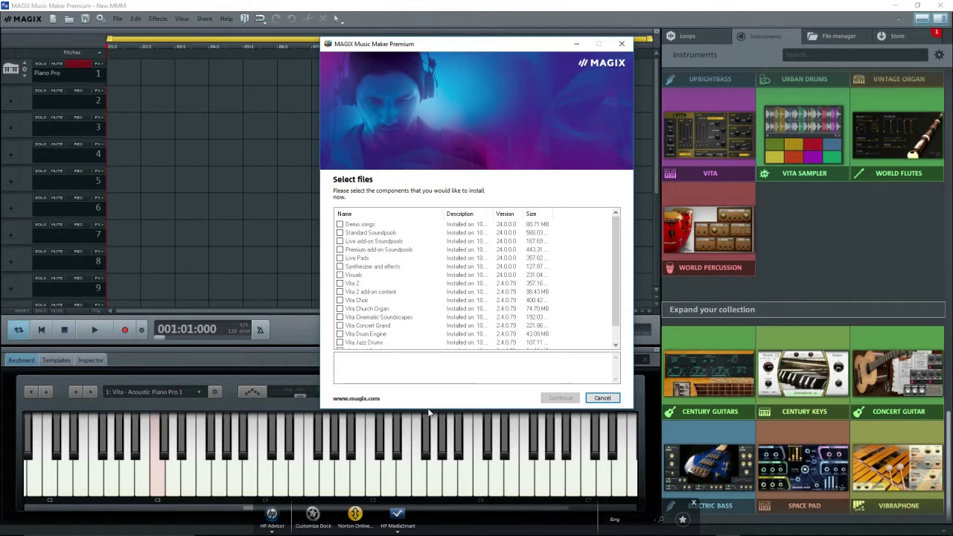
pyautogui.moveTo(429, 410); pyautogui.dragTo(414, 488)
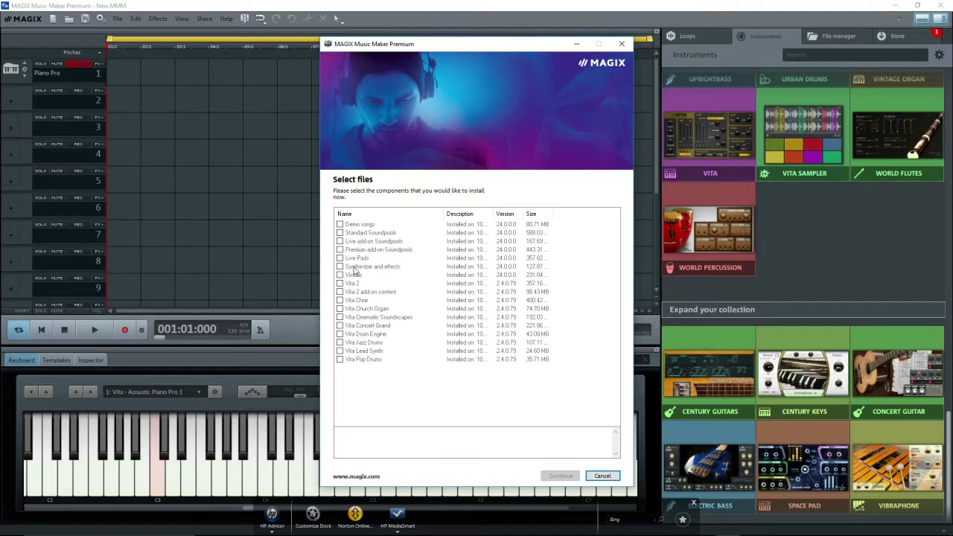
pyautogui.click(354, 267)
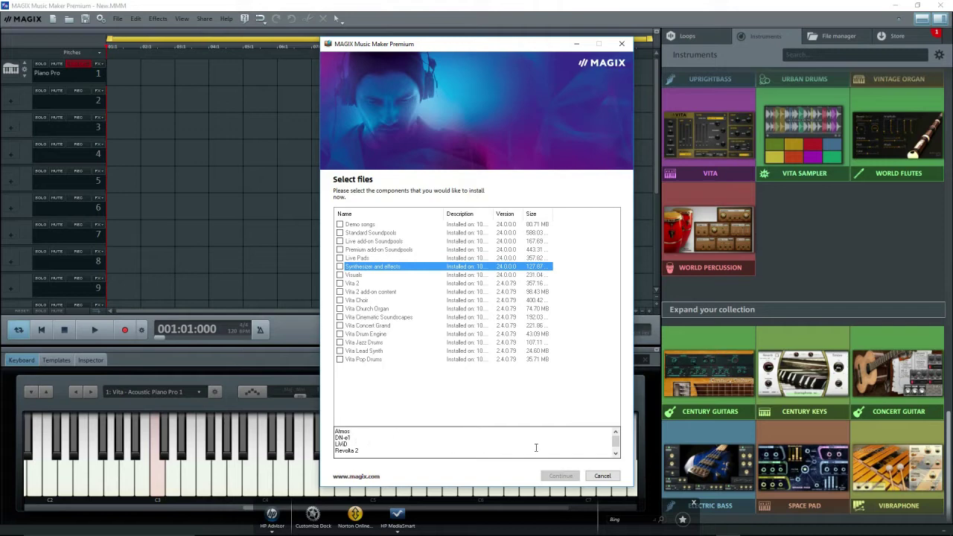
# Review the package contents (Atmos, DN-e1, LMD, Revolta 2), then cancel the installer
pyautogui.click(616, 453)
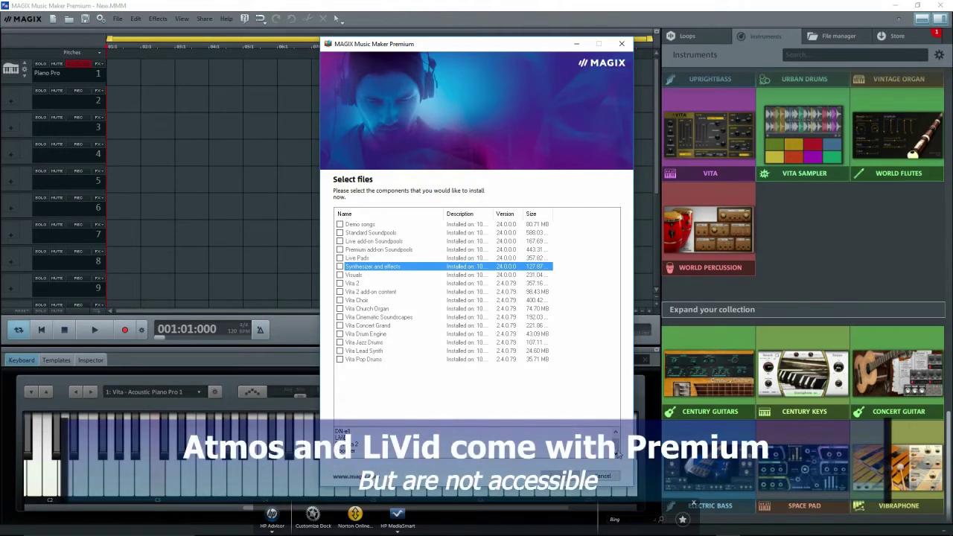
pyautogui.click(616, 432)
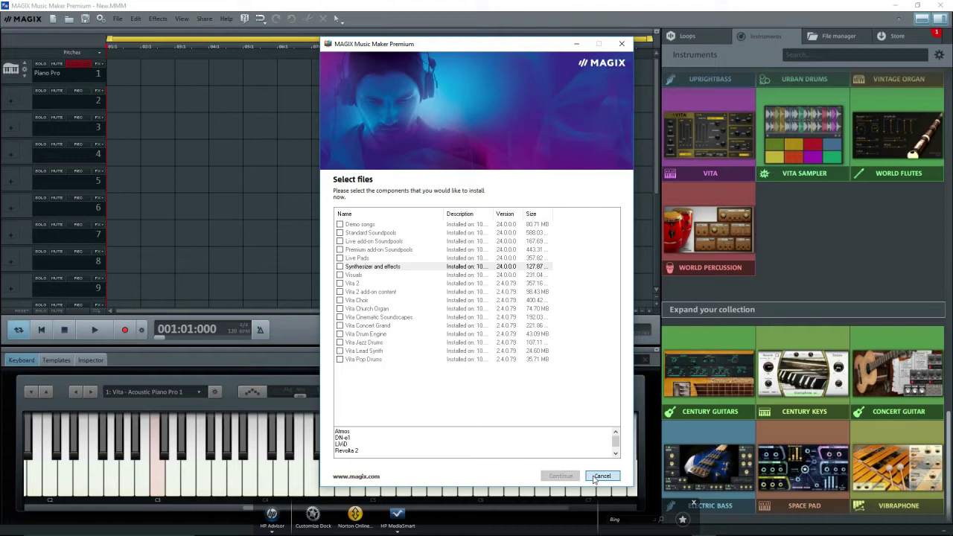
pyautogui.click(601, 476)
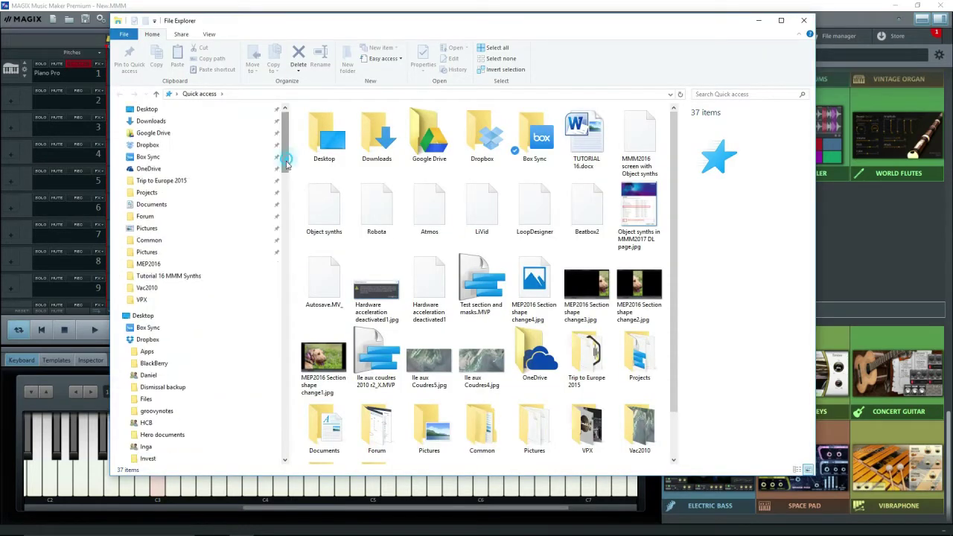
# Expand C: > ProgramData > MAGIX > Music Maker Premium > 2017 > Synth to list its synth files
pyautogui.scroll(-5, 149, 321)
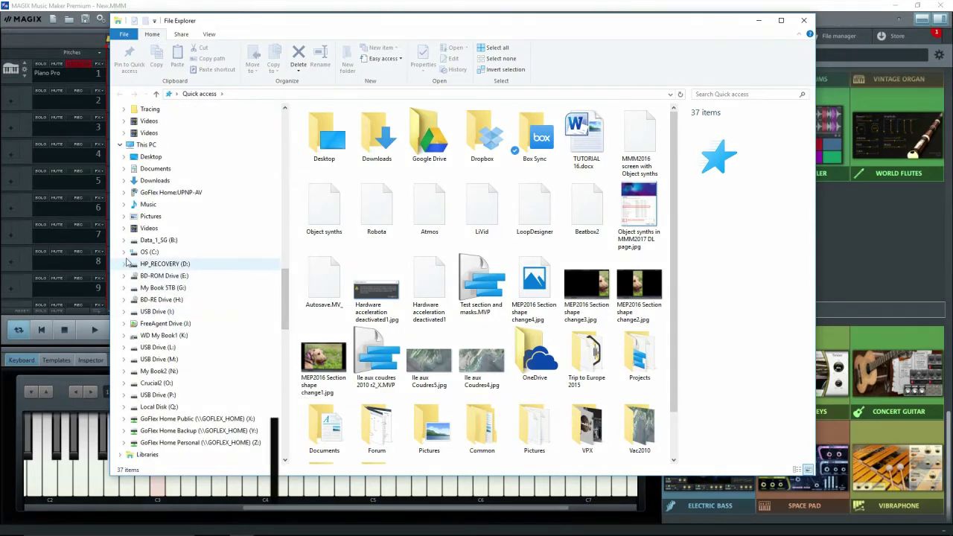
pyautogui.click(124, 252)
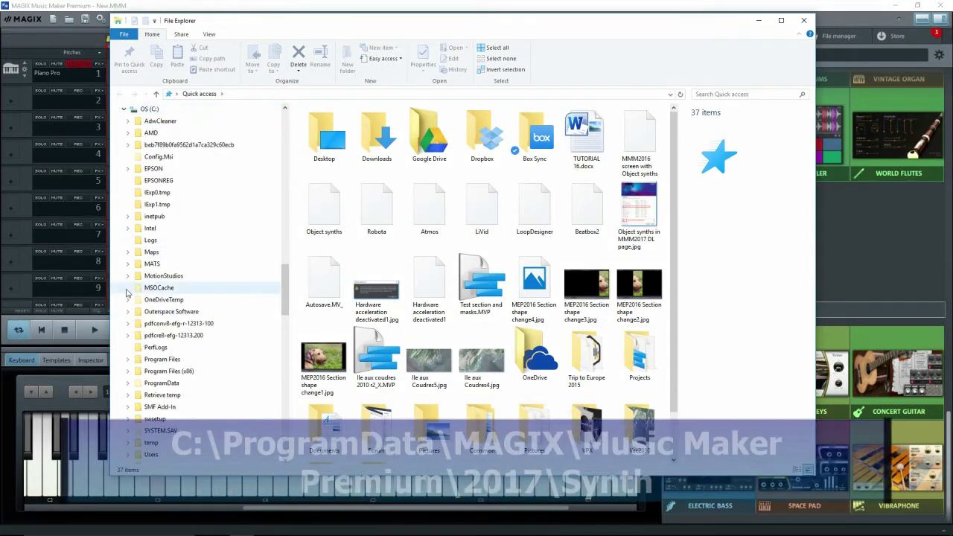
pyautogui.click(128, 382)
pyautogui.click(128, 394)
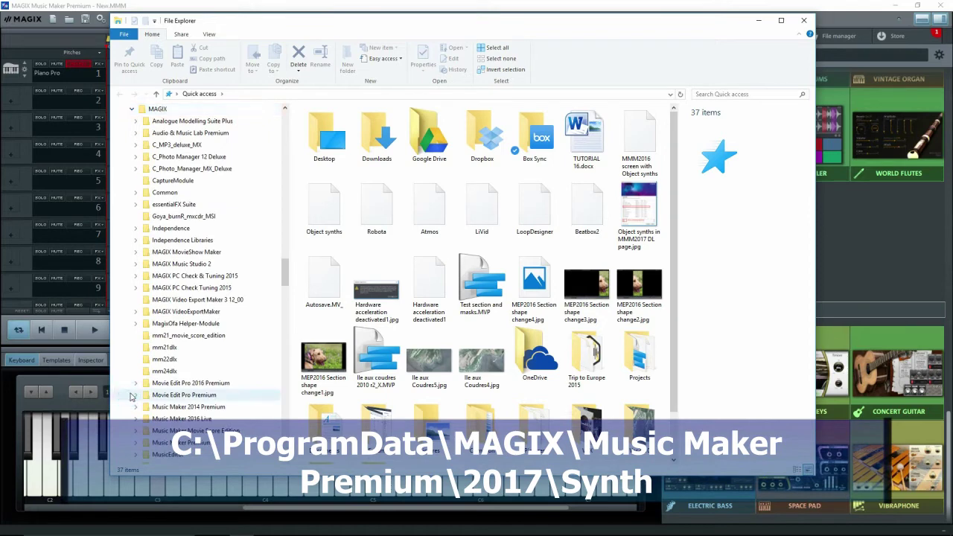
pyautogui.click(138, 443)
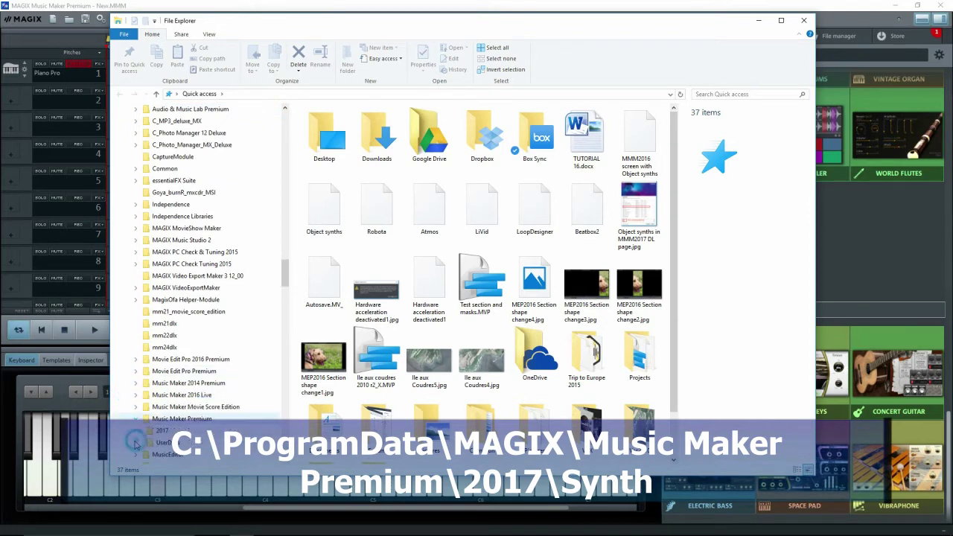
pyautogui.click(140, 418)
pyautogui.click(144, 394)
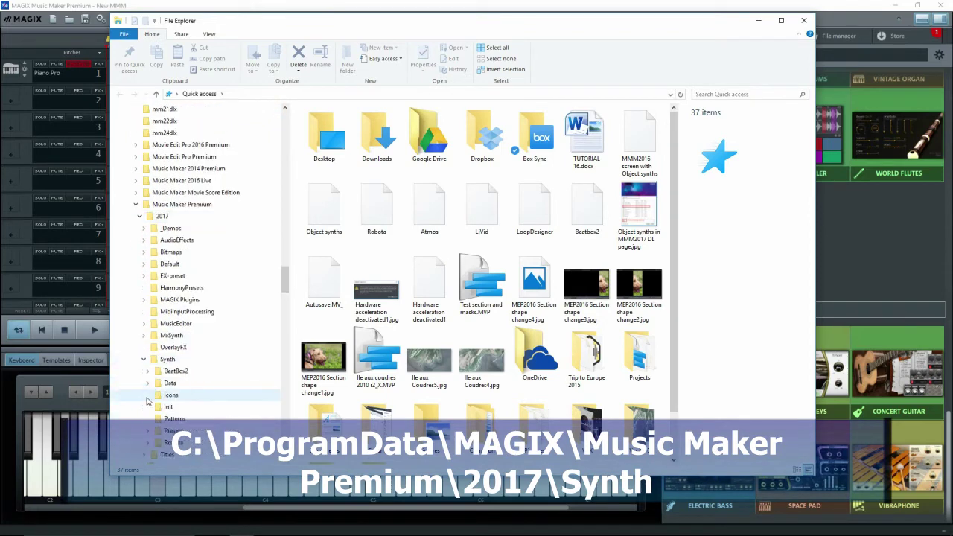
pyautogui.click(168, 360)
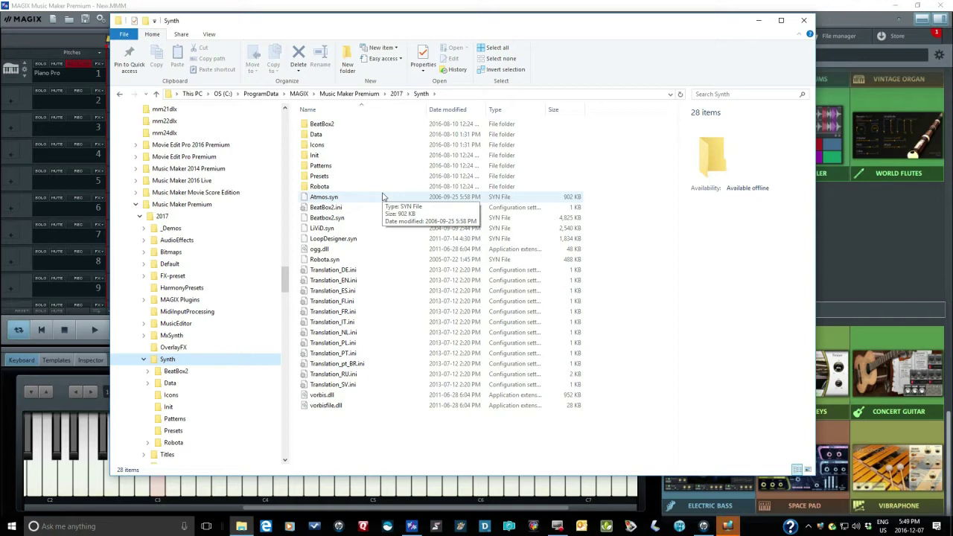
pyautogui.click(209, 34)
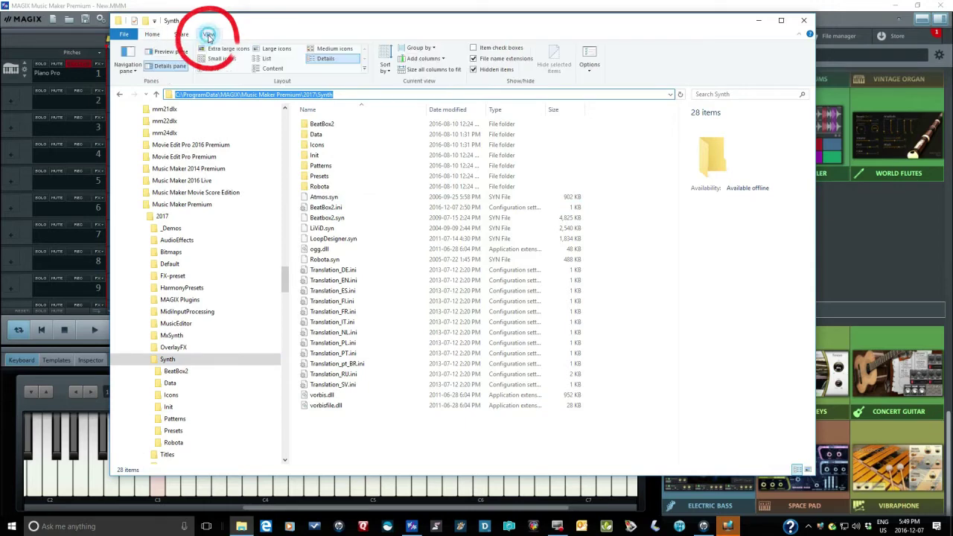
pyautogui.click(590, 55)
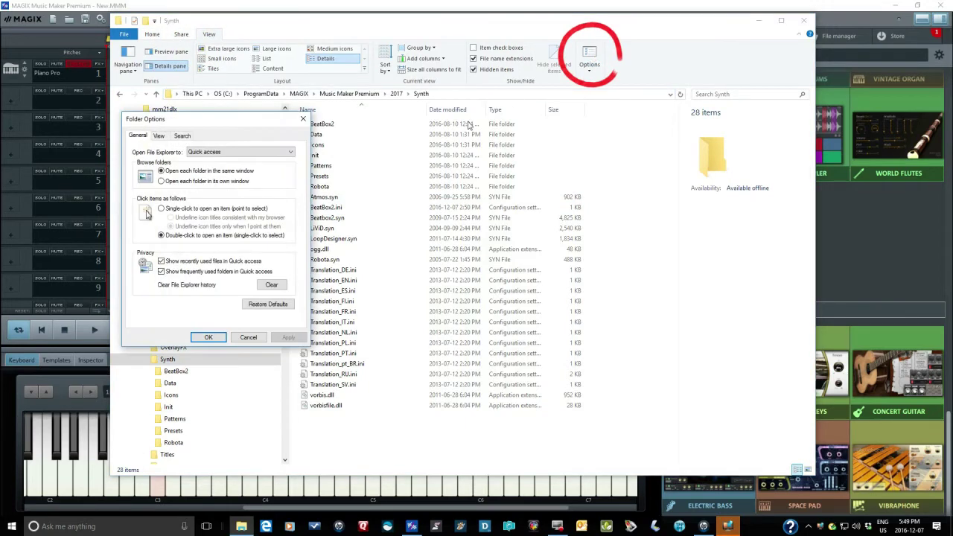
pyautogui.click(158, 136)
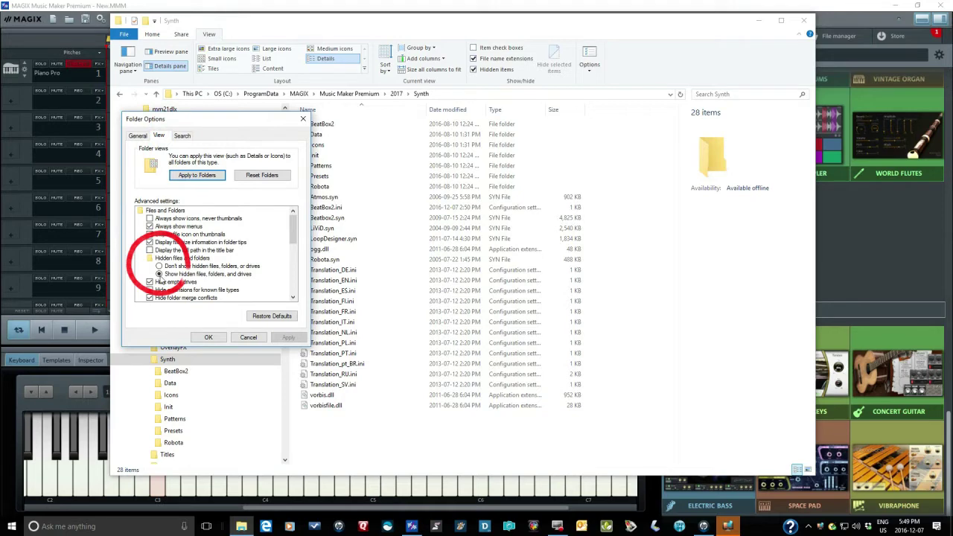
pyautogui.click(204, 340)
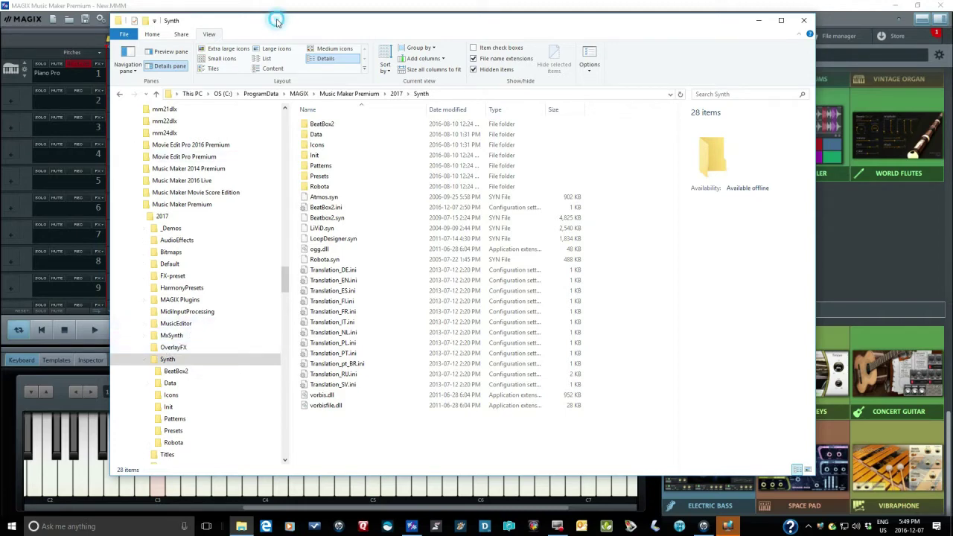
pyautogui.moveTo(277, 17); pyautogui.dragTo(396, 31)
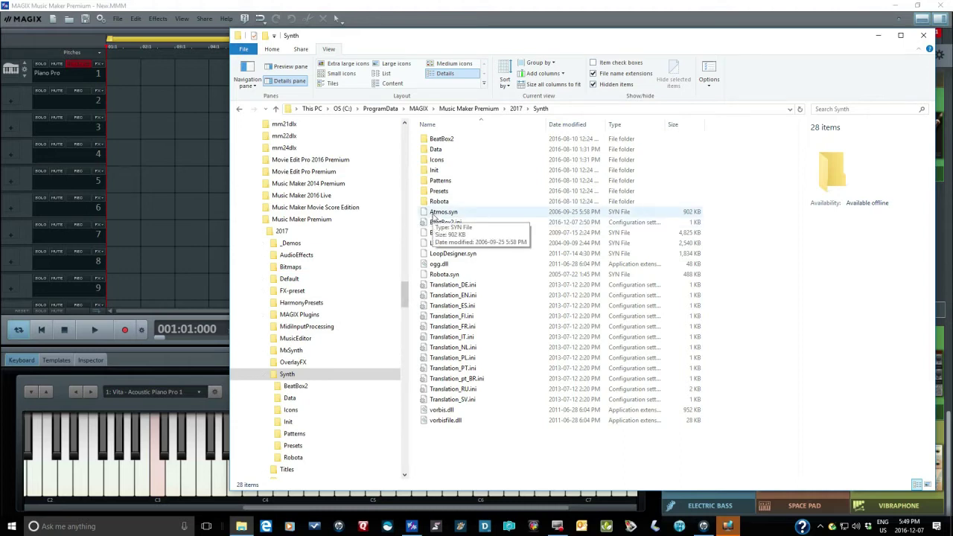
# Drag Atmos.syn onto track 1 and LiViD.syn onto track 2 from the Synth folder
pyautogui.moveTo(435, 215); pyautogui.dragTo(125, 68)
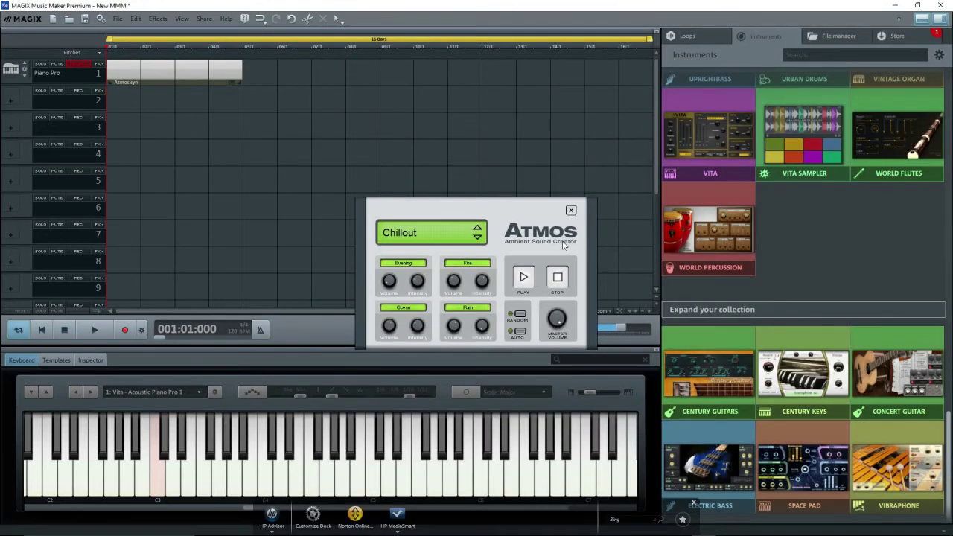
pyautogui.click(572, 212)
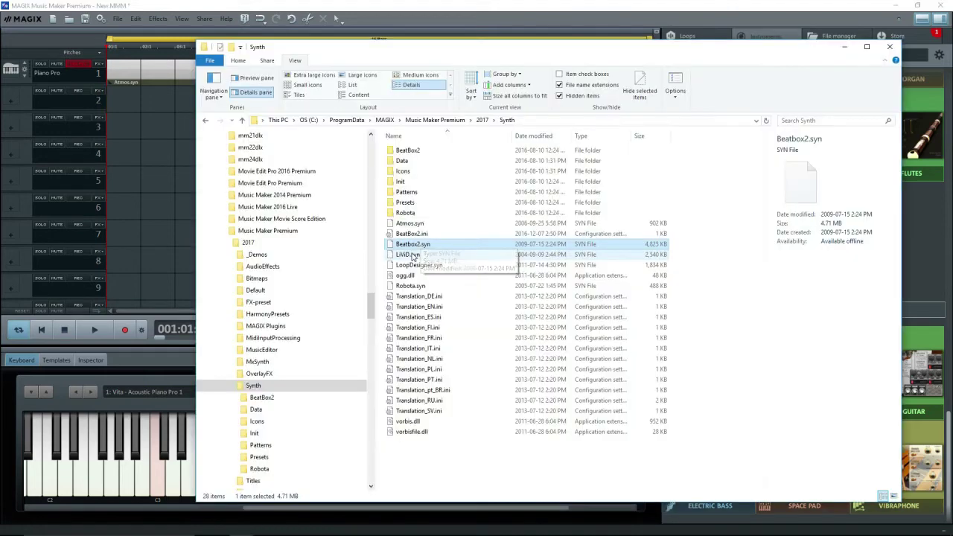
pyautogui.click(408, 254)
pyautogui.moveTo(408, 254); pyautogui.dragTo(155, 101)
pyautogui.moveTo(499, 45); pyautogui.dragTo(81, 44)
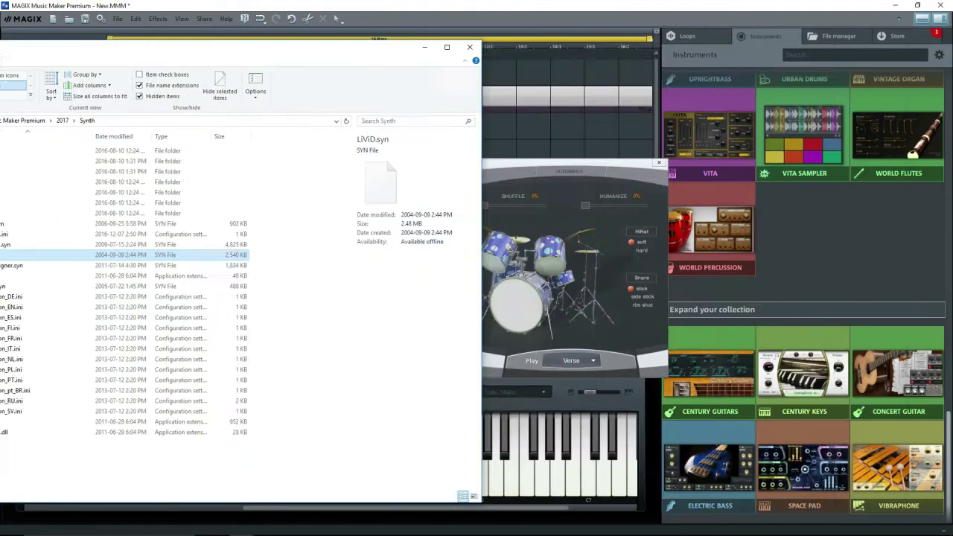
pyautogui.click(469, 47)
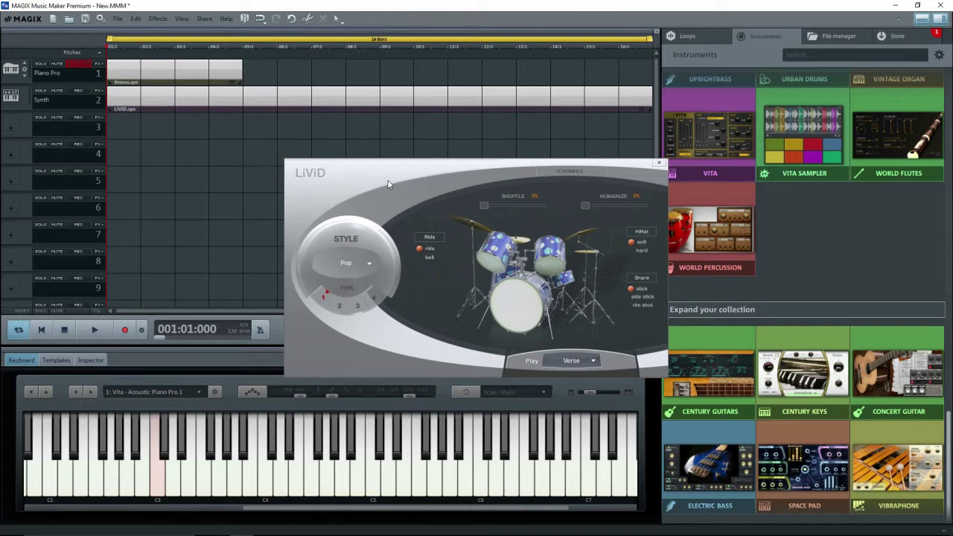
pyautogui.click(658, 162)
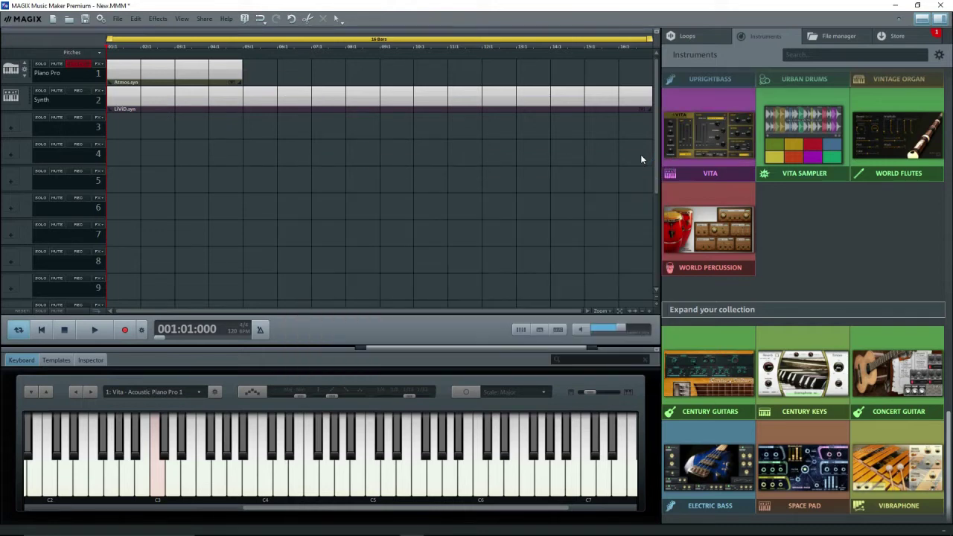
pyautogui.doubleClick(198, 105)
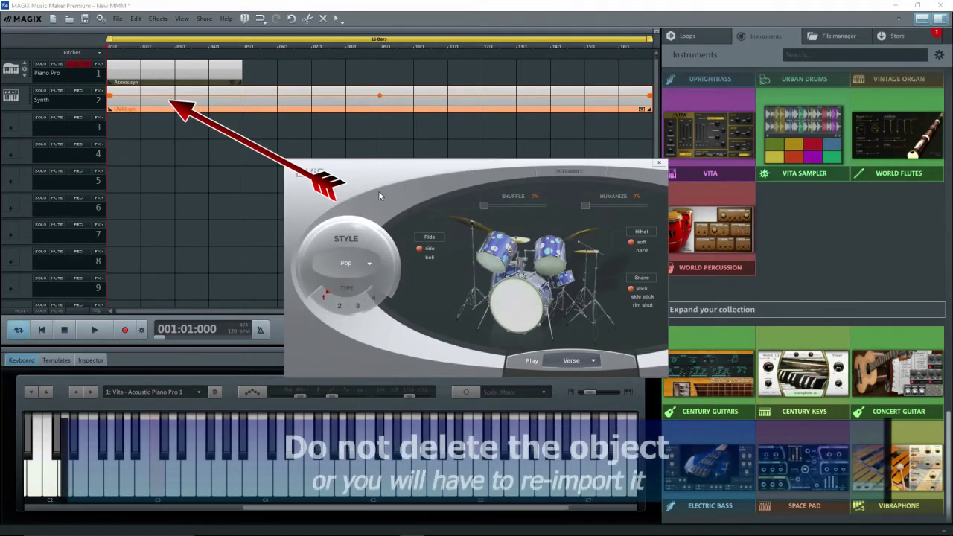
pyautogui.click(518, 361)
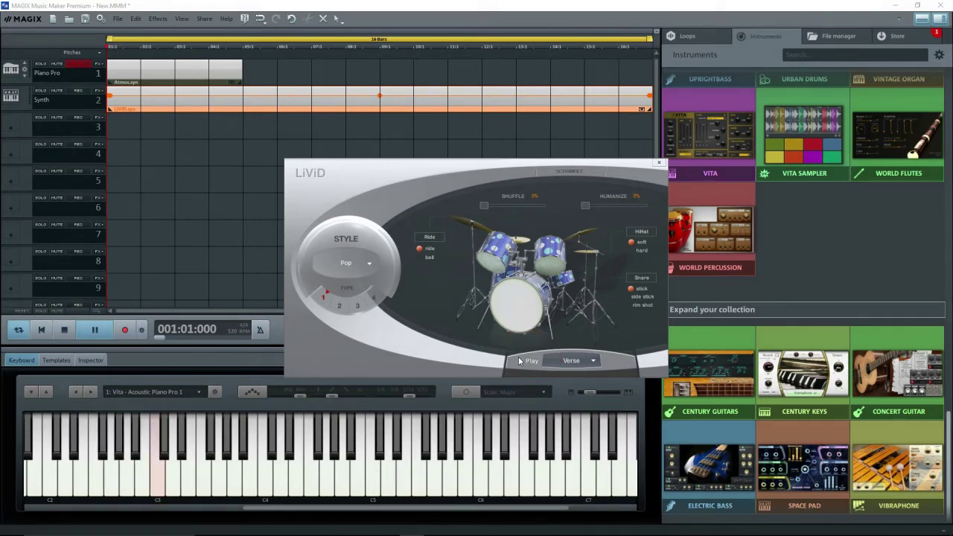
pyautogui.click(519, 361)
pyautogui.click(582, 361)
# Switch LiViD's Play part to Intro, audition it, and shorten the object to about bar 3
pyautogui.click(578, 376)
pyautogui.press('space')
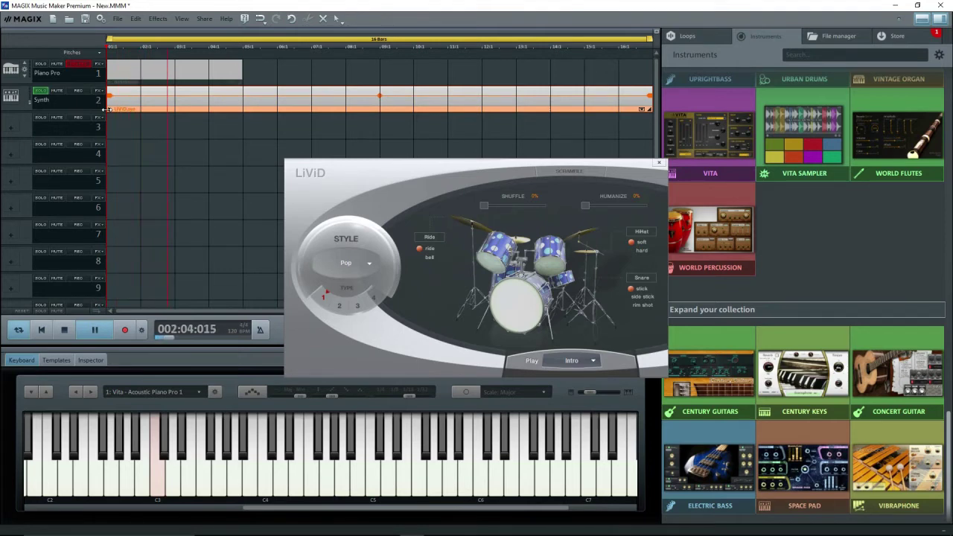
pyautogui.press('space')
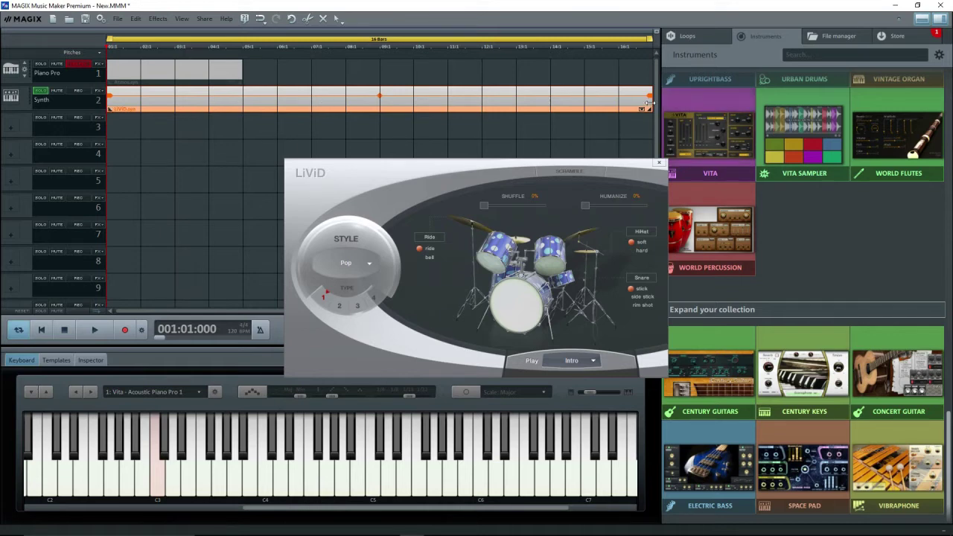
pyautogui.moveTo(650, 102); pyautogui.dragTo(177, 108)
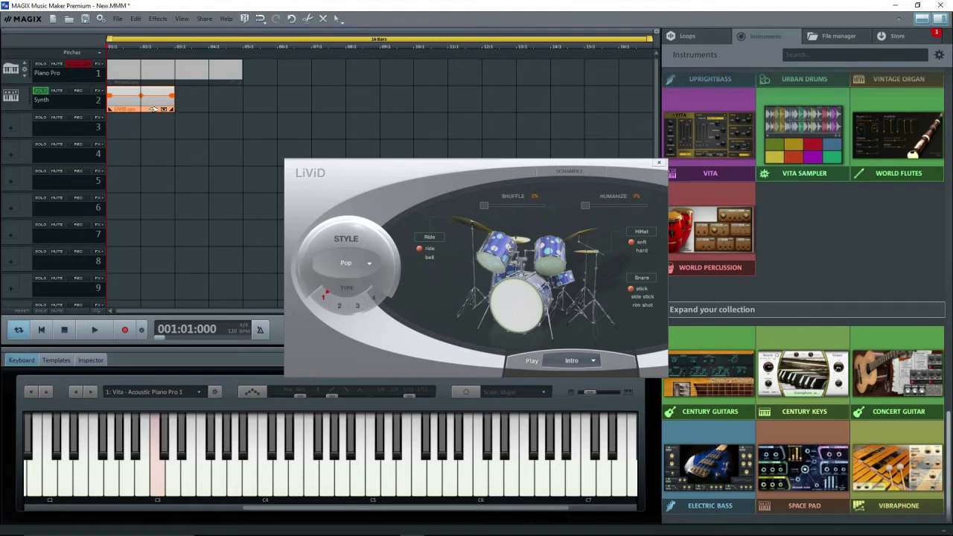
# Ctrl-drag a copy of the LiViD object to bar 3 and lengthen it to bar 7
pyautogui.click(150, 100)
pyautogui.moveTo(150, 101); pyautogui.dragTo(216, 104)
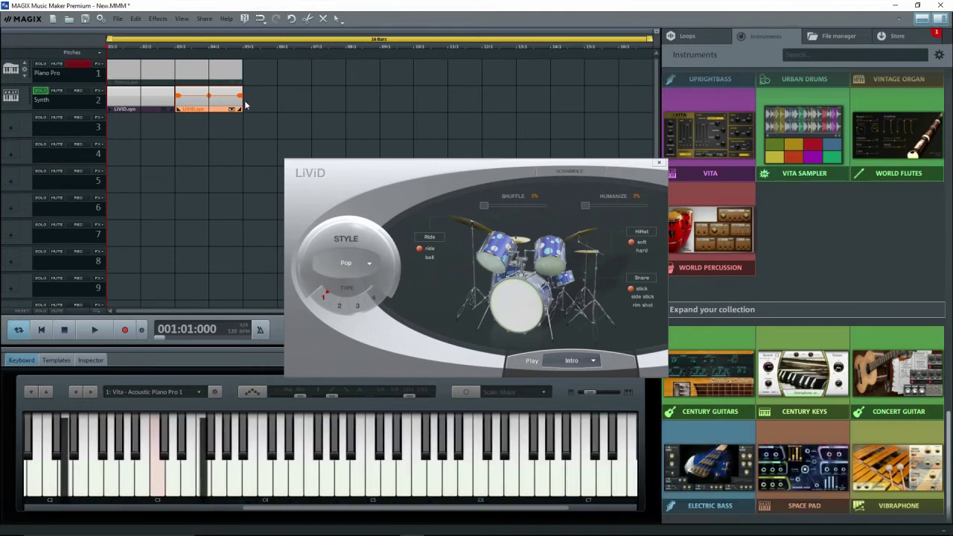
pyautogui.moveTo(244, 105); pyautogui.dragTo(307, 104)
pyautogui.click(213, 47)
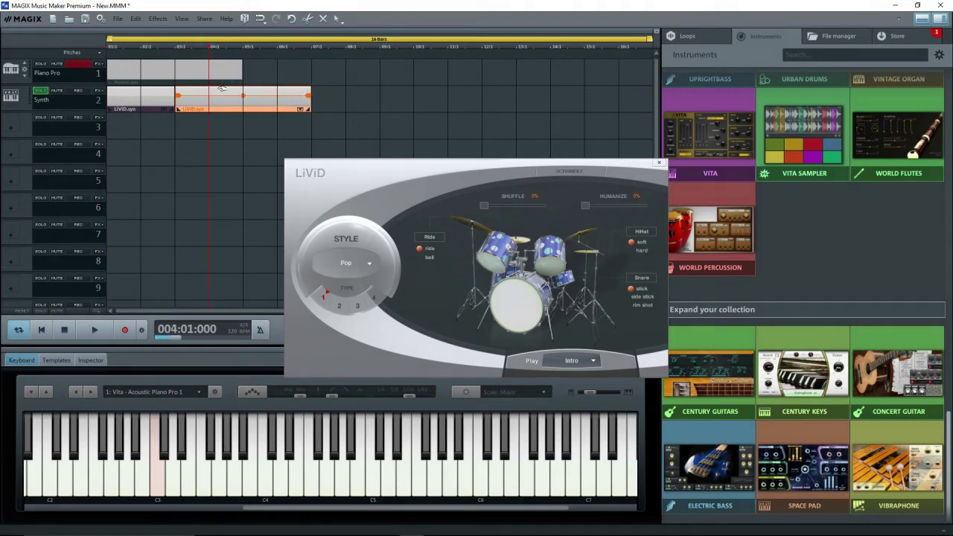
# Set the copy to the Verse part with ride bell and audition it from bar 3
pyautogui.click(577, 363)
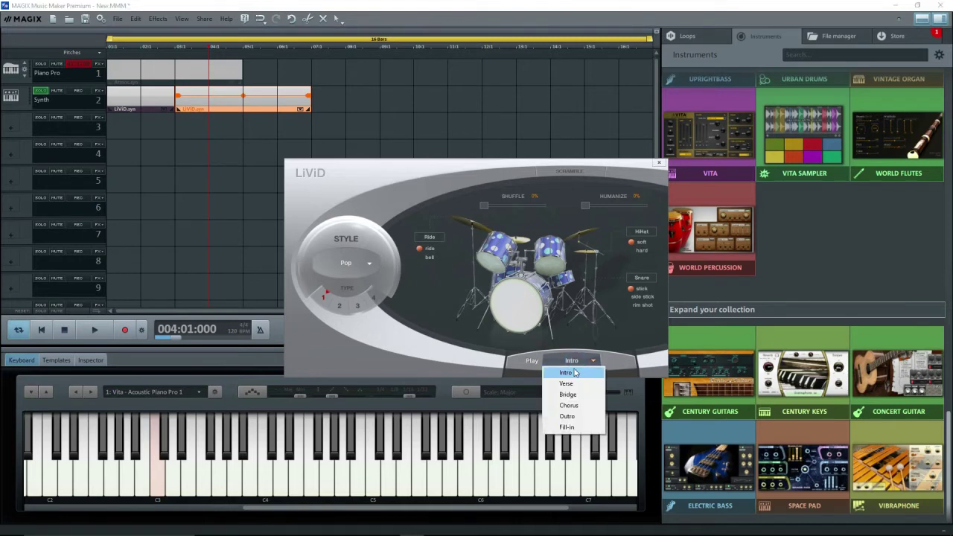
pyautogui.click(570, 387)
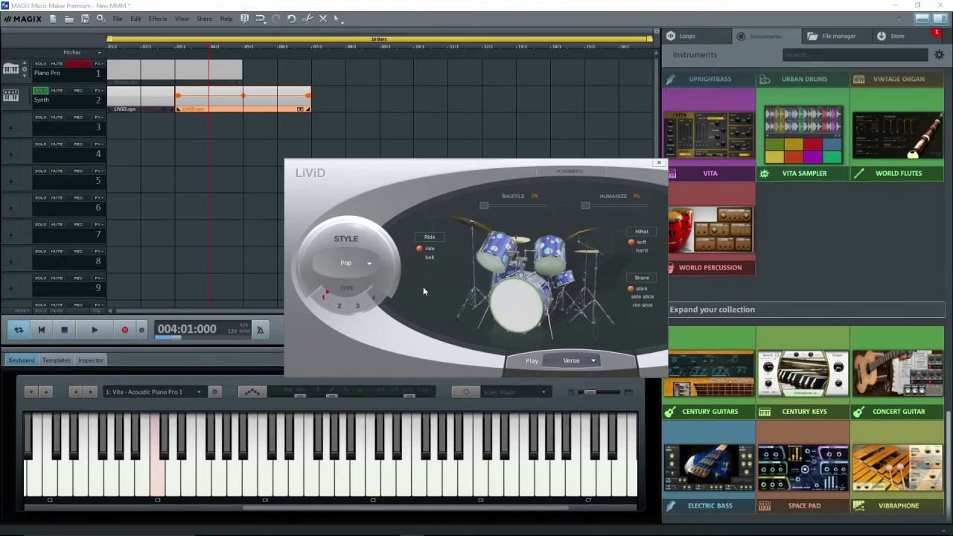
pyautogui.click(429, 259)
pyautogui.press('space')
pyautogui.click(169, 48)
pyautogui.press('space')
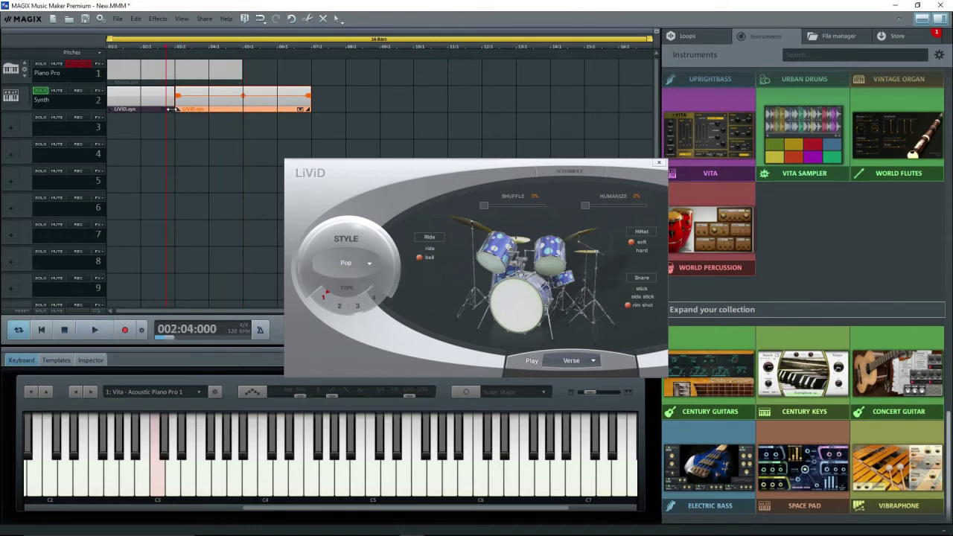
pyautogui.click(142, 47)
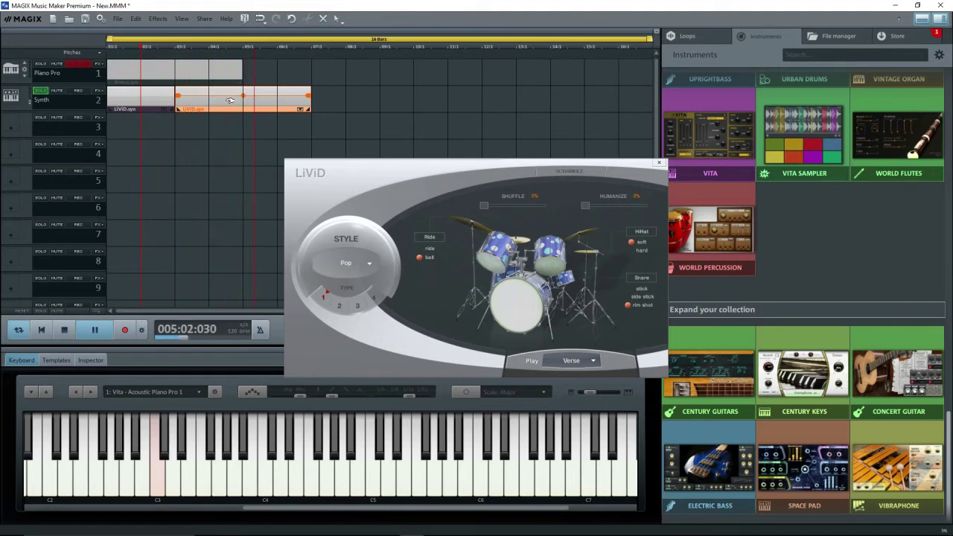
pyautogui.press('space')
# Close the LiViD editor and snap File Explorer to the right half of the screen
pyautogui.click(658, 163)
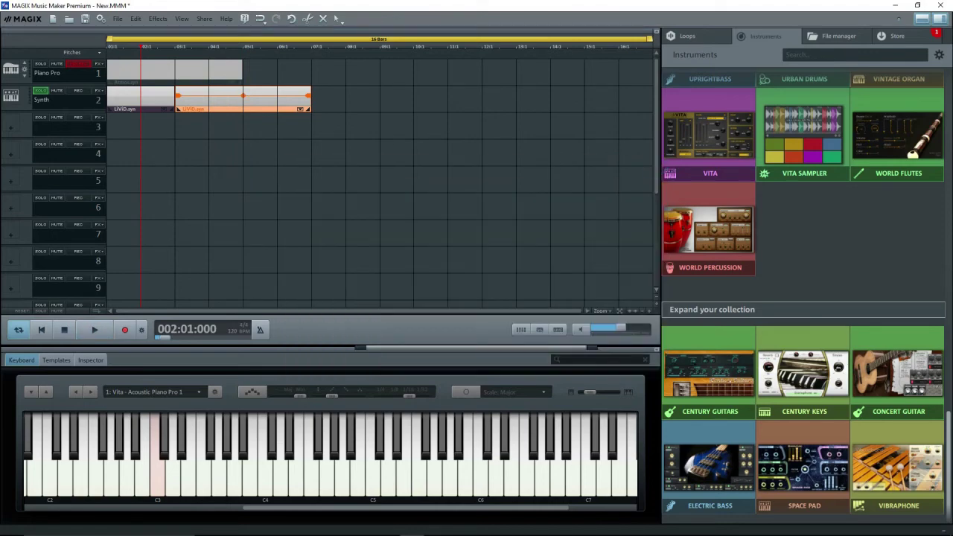
pyautogui.hotkey('alt', 'Tab')
pyautogui.moveTo(336, 80); pyautogui.dragTo(627, 54)
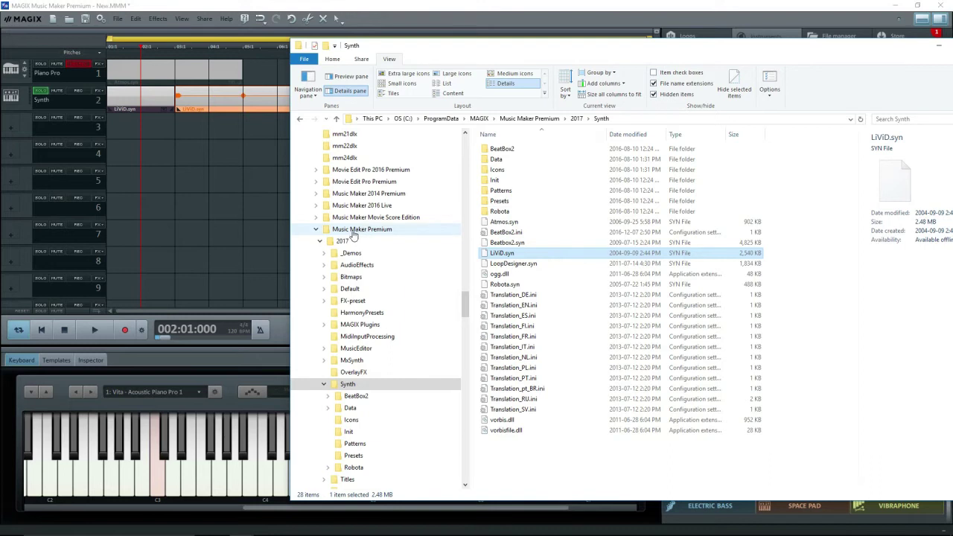
# Check the Music Maker 2016 Live Synth folder, then return to Premium 2017 Synth and select Beatbox2.syn
pyautogui.click(315, 205)
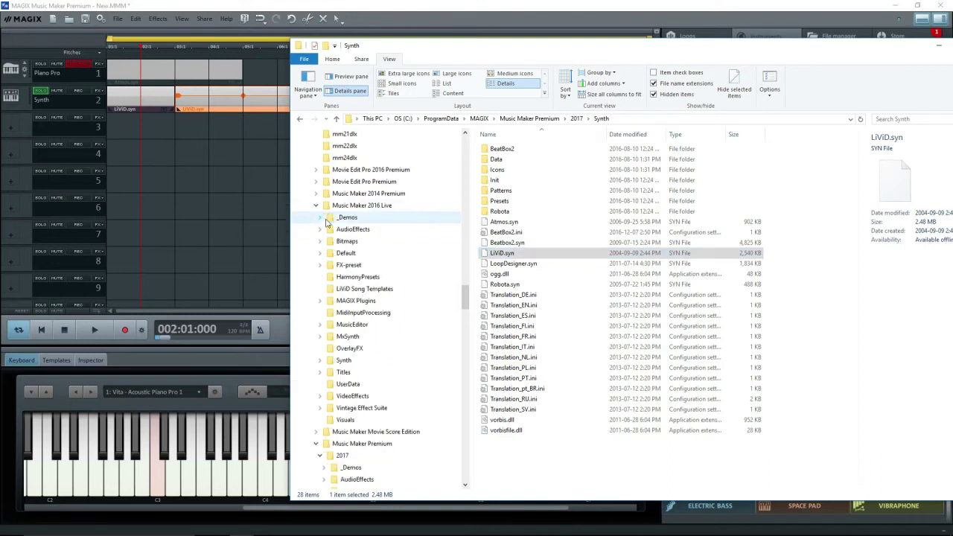
pyautogui.click(320, 360)
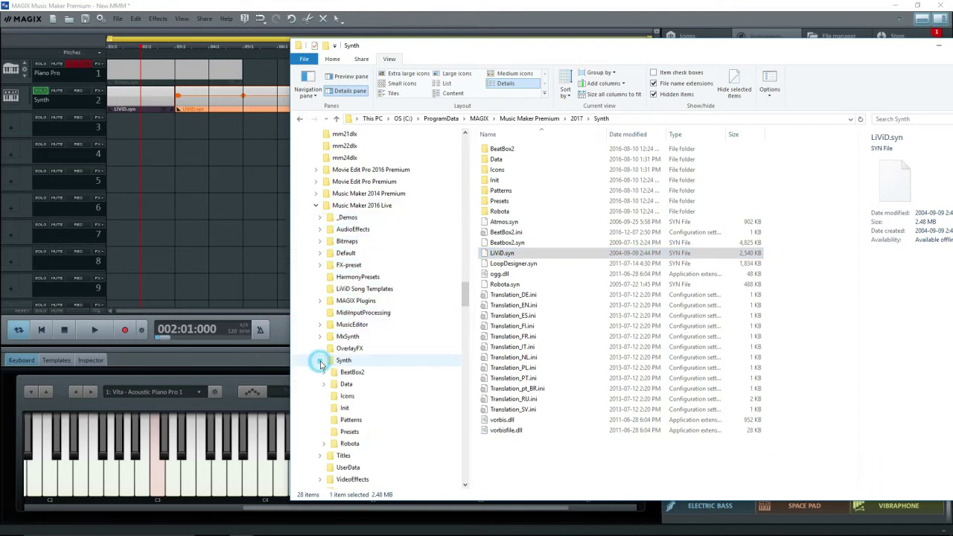
pyautogui.click(342, 362)
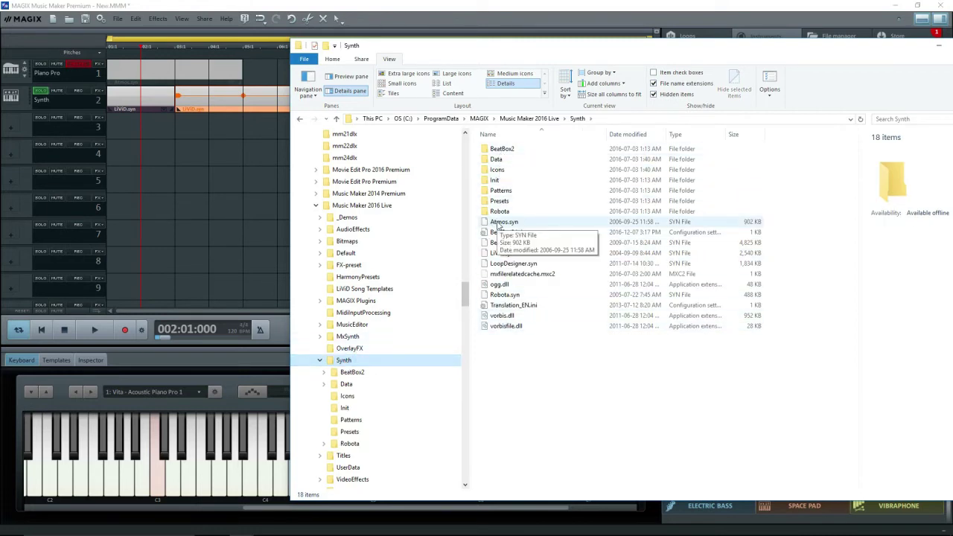
pyautogui.scroll(-5, 347, 223)
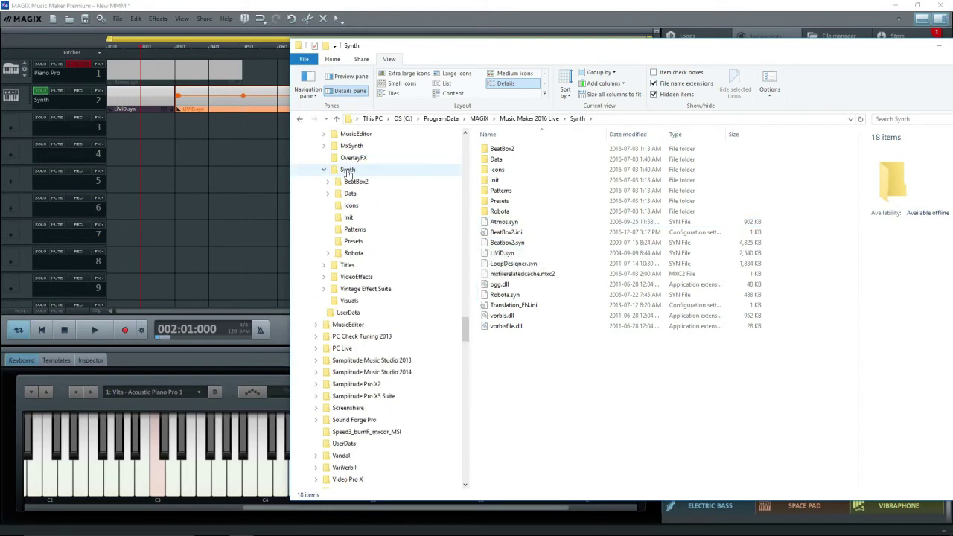
pyautogui.click(347, 173)
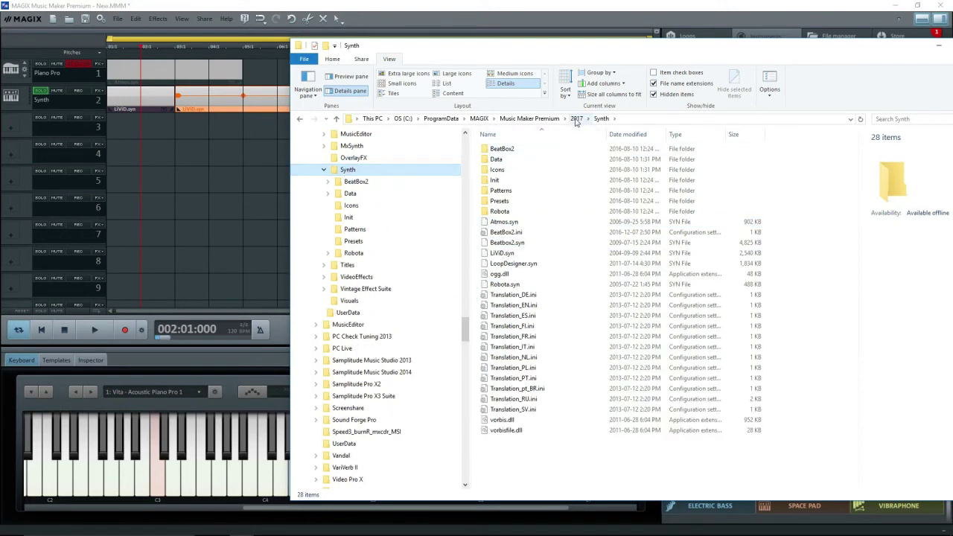
pyautogui.click(506, 233)
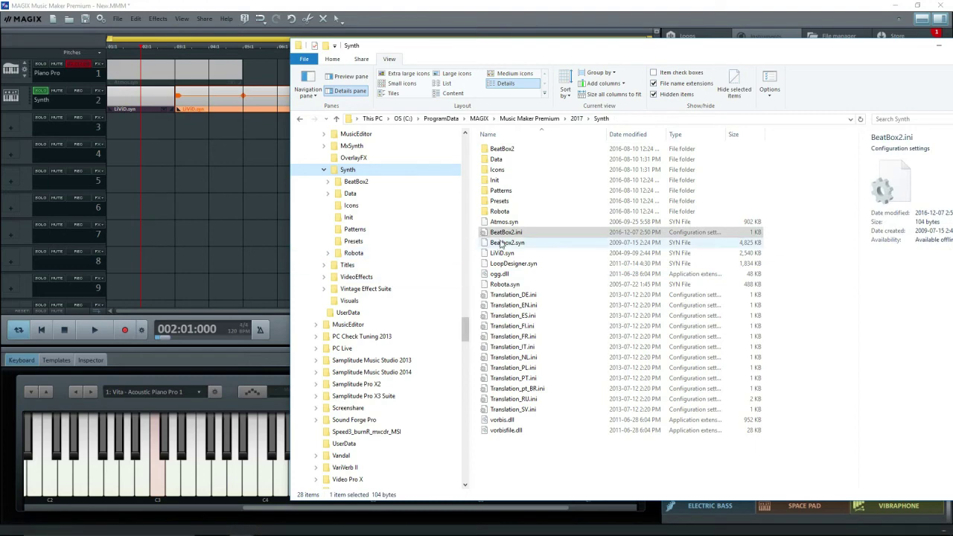
# Drop Beatbox2.syn onto track 3, close the BeatBox 2 editor, and bring the Synth folder back
pyautogui.moveTo(507, 243); pyautogui.dragTo(189, 128)
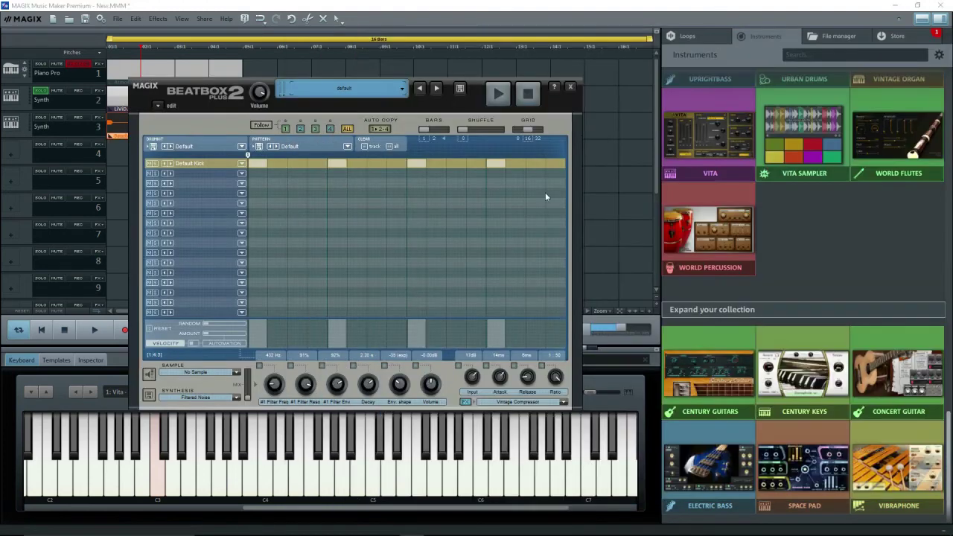
pyautogui.click(571, 87)
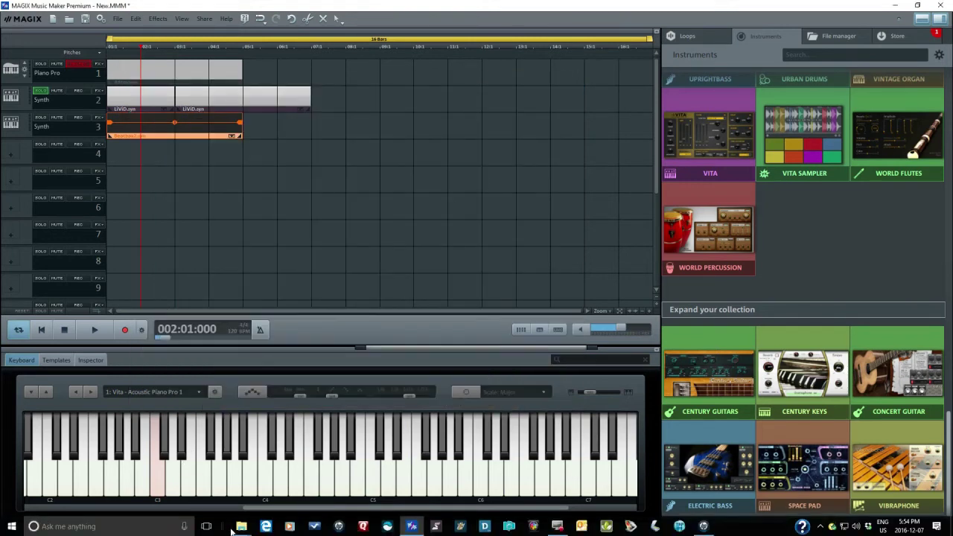
pyautogui.moveTo(240, 525)
pyautogui.click(236, 492)
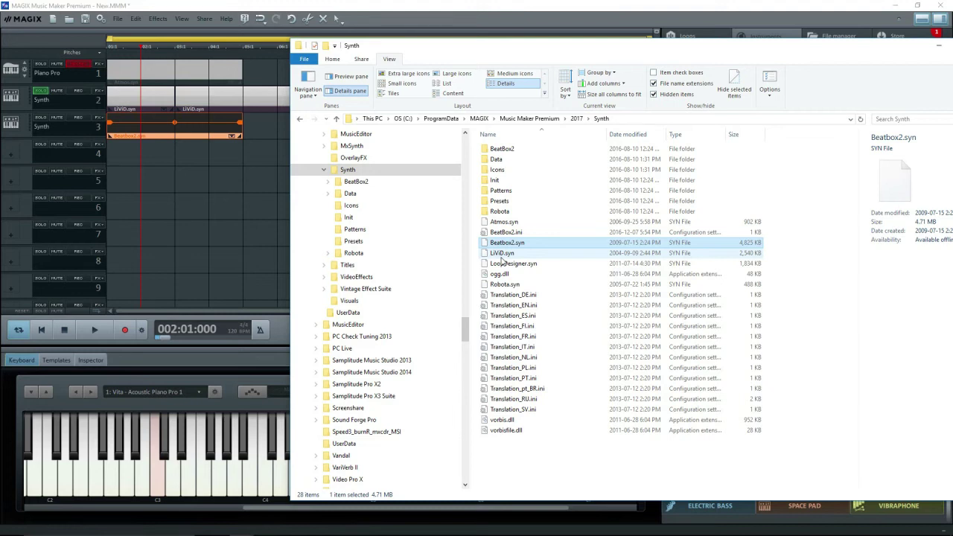
# Drag LoopDesigner.syn from the Synth folder onto track 4
pyautogui.moveTo(500, 267); pyautogui.dragTo(170, 181)
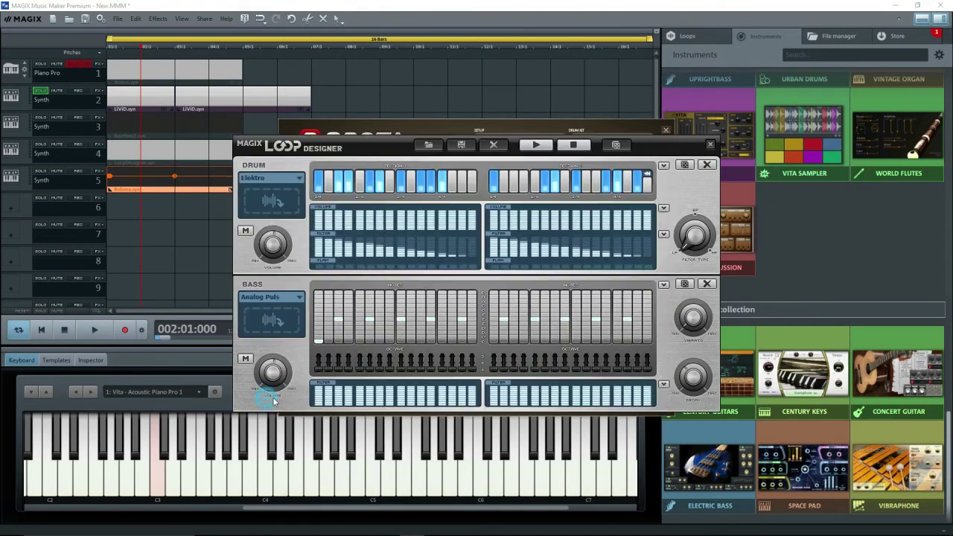
# Close the Loop Designer and Robota editors and deselect the Robota object
pyautogui.click(708, 145)
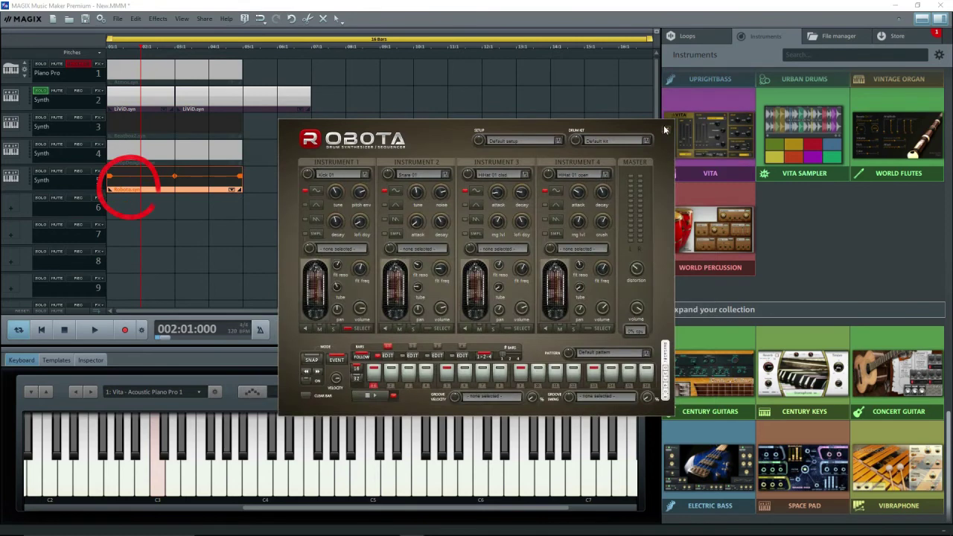
pyautogui.click(665, 130)
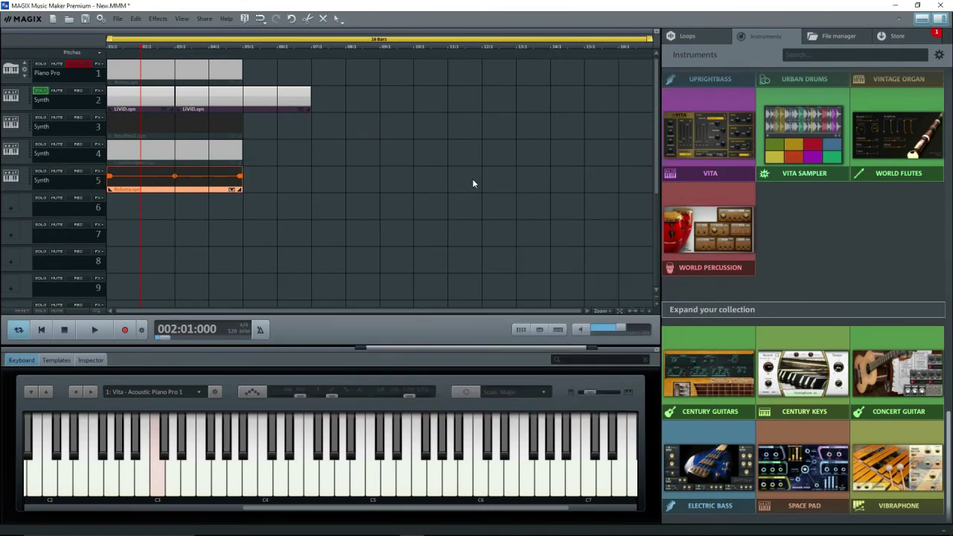
pyautogui.click(280, 188)
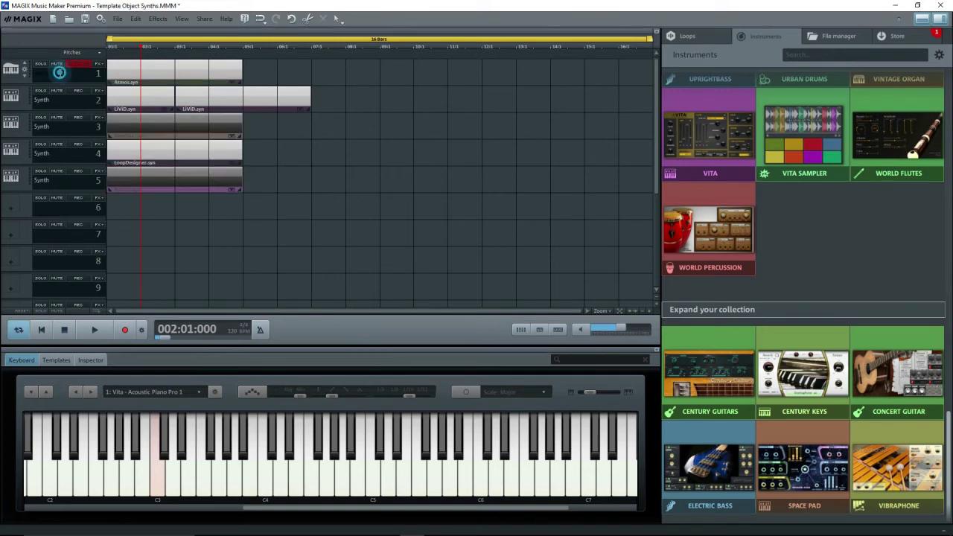
# Name track 1 'Atmos' and track 2 'LiVid'
pyautogui.doubleClick(46, 72)
pyautogui.write('A')
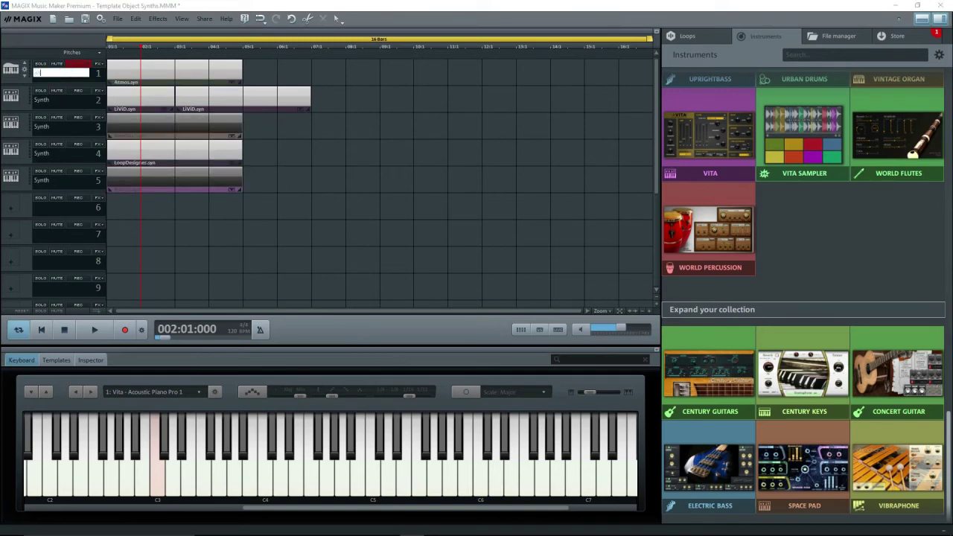
pyautogui.write('tmos')
pyautogui.press('Tab')
pyautogui.press('BackSpace')
pyautogui.write('LiVid')
# Name track 3 'BeatBox2' and track 4 'LoopDesigner'
pyautogui.doubleClick(52, 127)
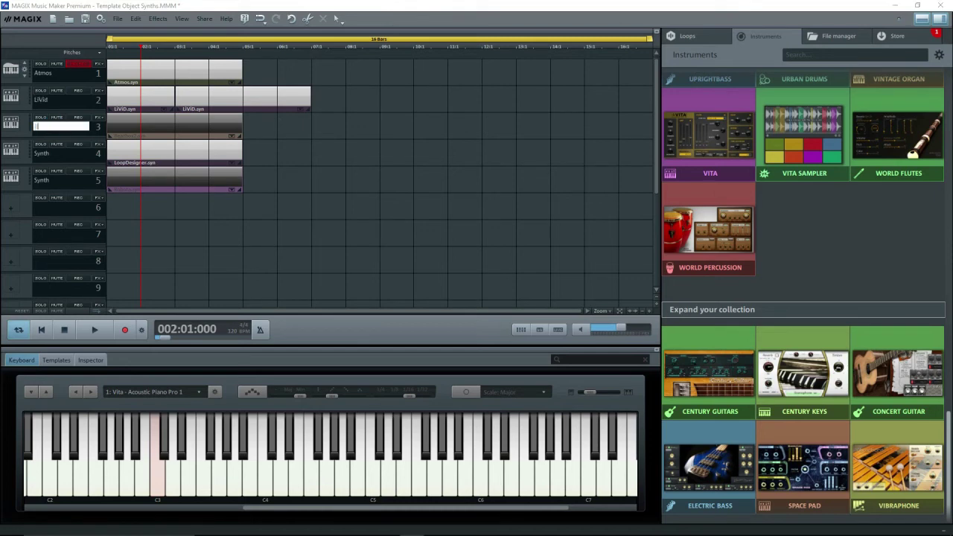
pyautogui.write('Ba')
pyautogui.write('atBox2')
pyautogui.press('Tab')
pyautogui.press('BackSpace')
pyautogui.write('LoopDesigner')
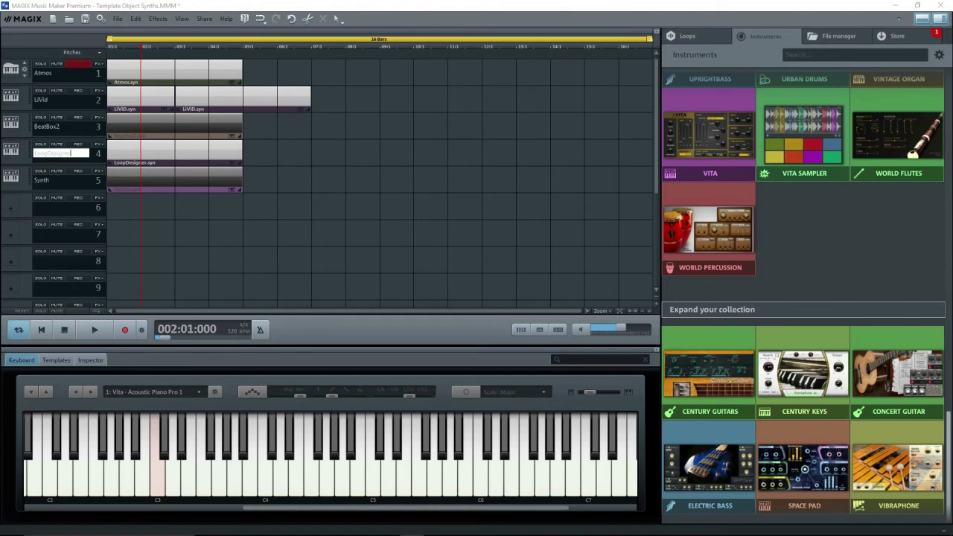
pyautogui.press('Tab')
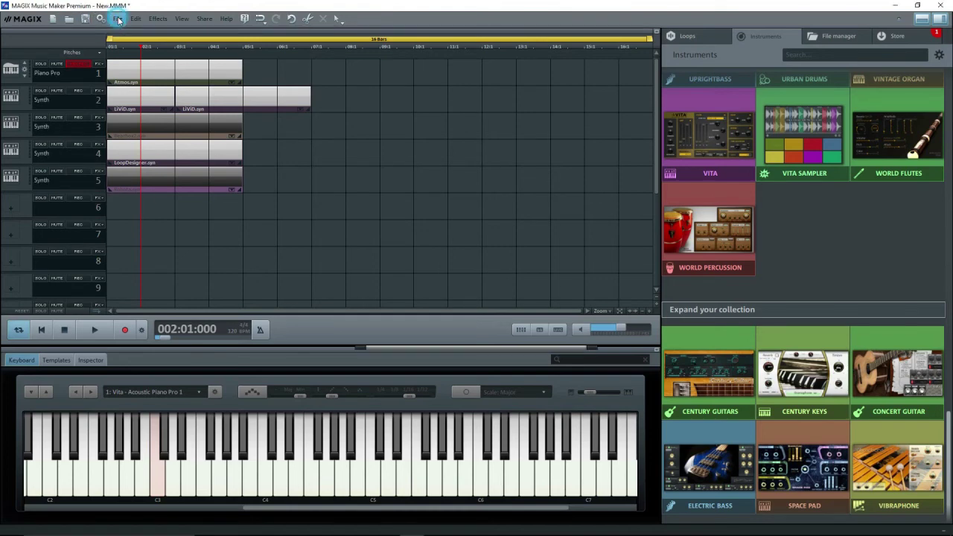
# Save the project as 'Template Object Synths' in the Music Maker Projects folder
pyautogui.click(117, 18)
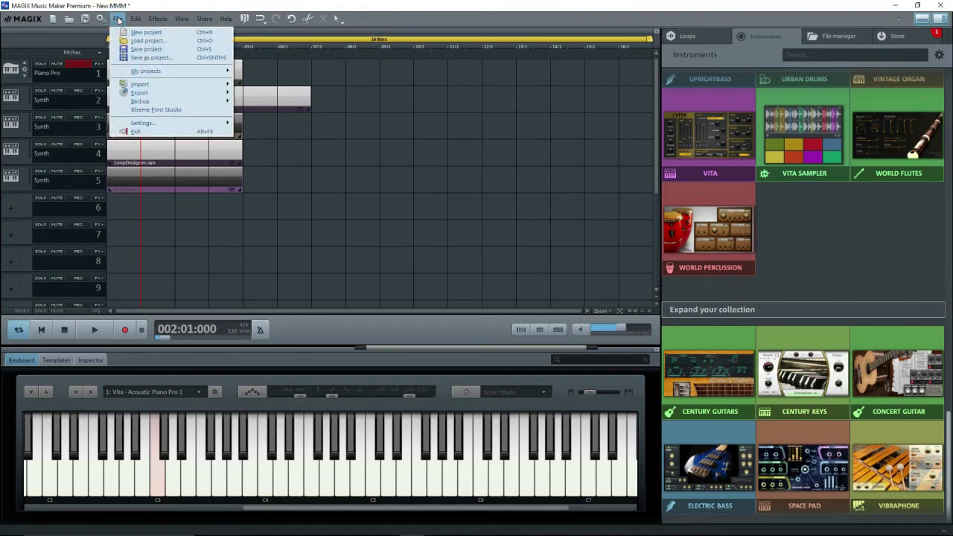
pyautogui.click(138, 58)
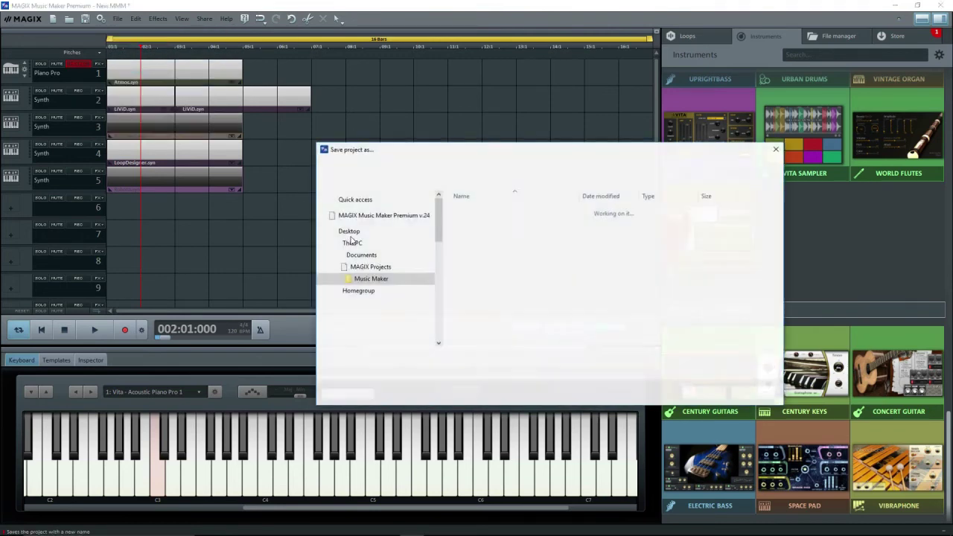
pyautogui.scroll(-1, 350, 239)
pyautogui.click(367, 338)
pyautogui.doubleClick(387, 358)
pyautogui.write('Template Object Synth')
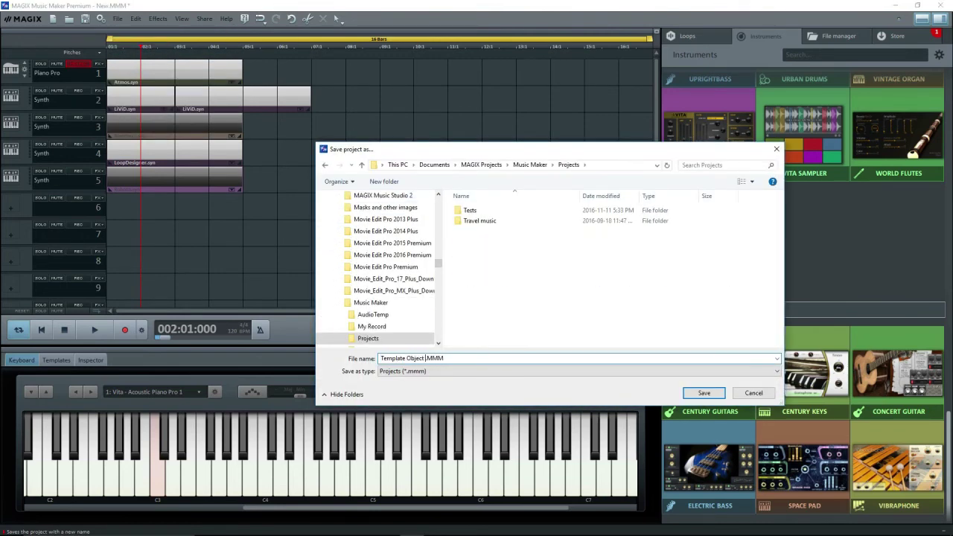
pyautogui.write('s')
pyautogui.press('Return')
# Save a copy named 'Atmosphere' and select the synth objects on tracks 2–5
pyautogui.click(118, 18)
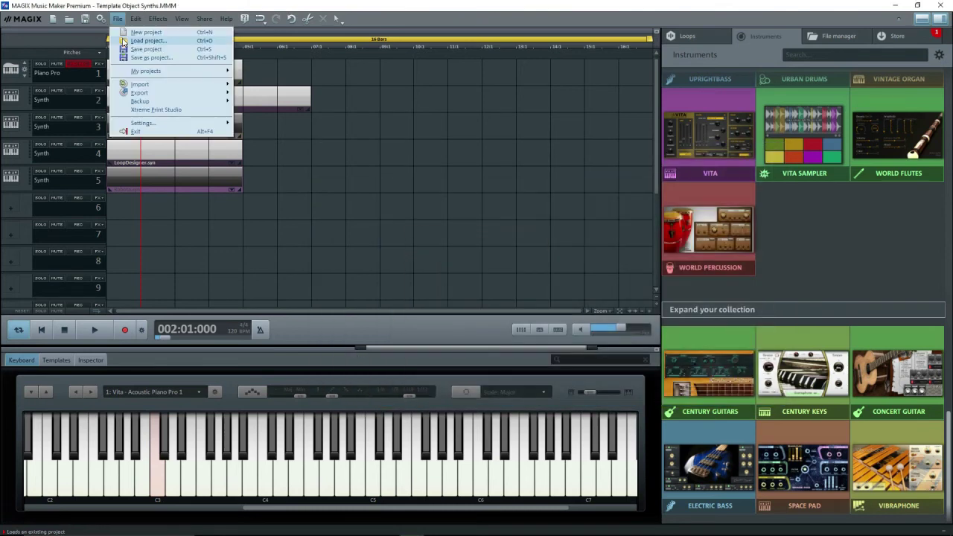
pyautogui.click(135, 59)
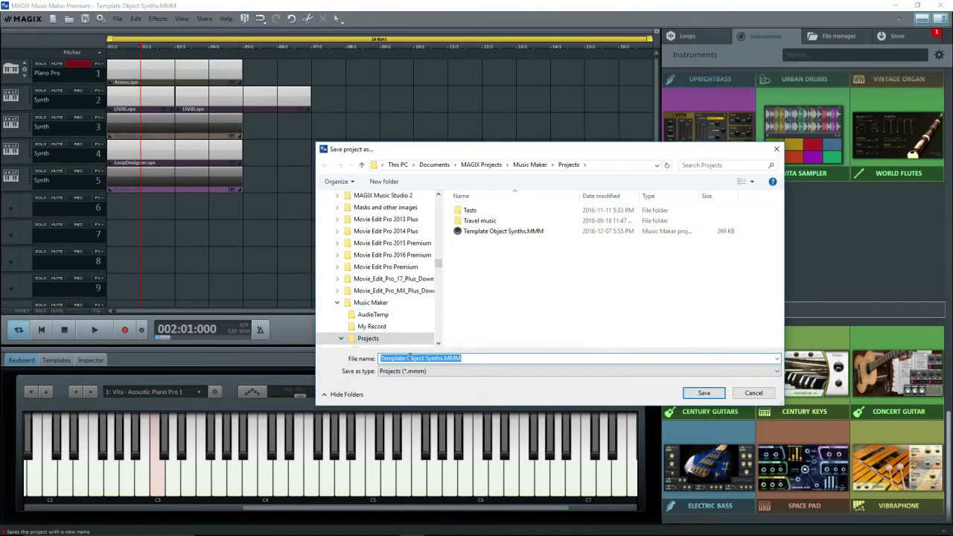
pyautogui.moveTo(443, 358); pyautogui.dragTo(361, 358)
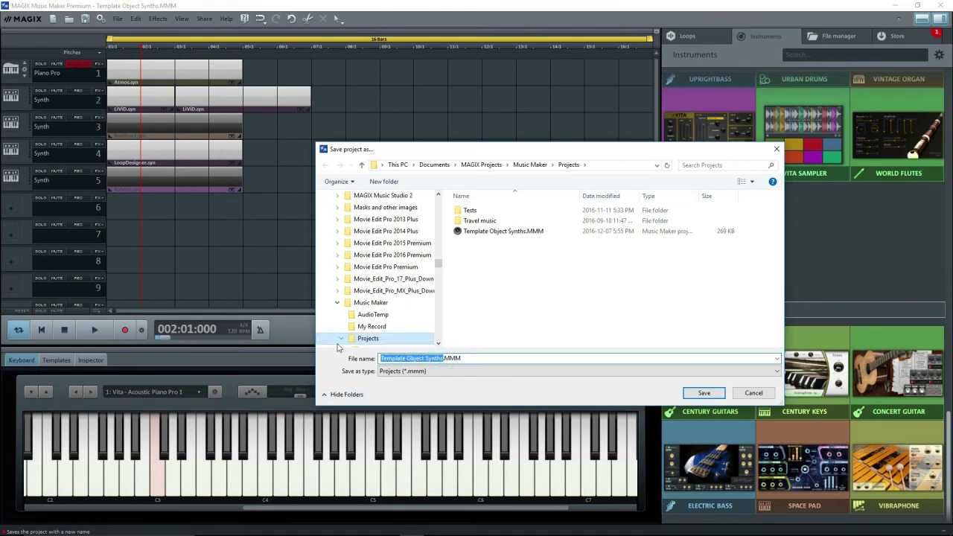
pyautogui.write('Atmosphere')
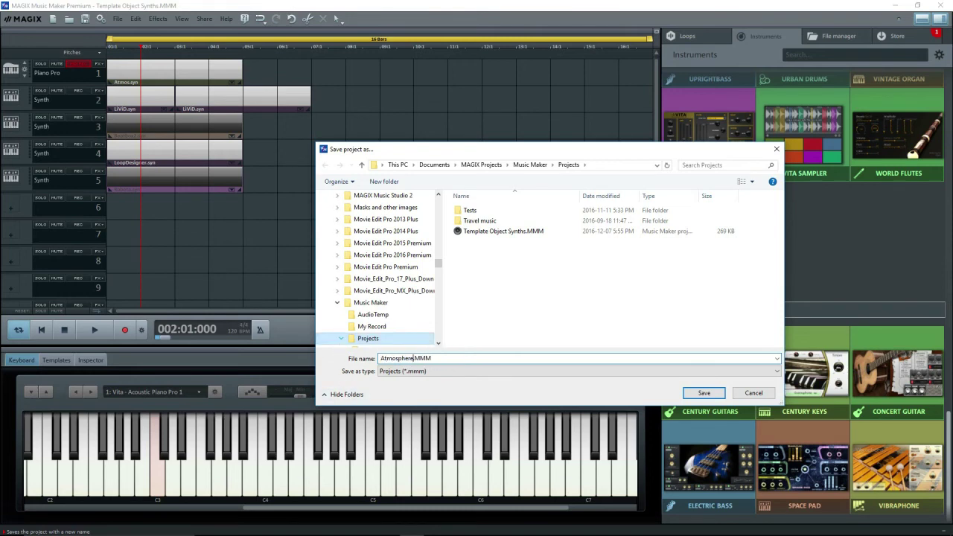
pyautogui.press('Return')
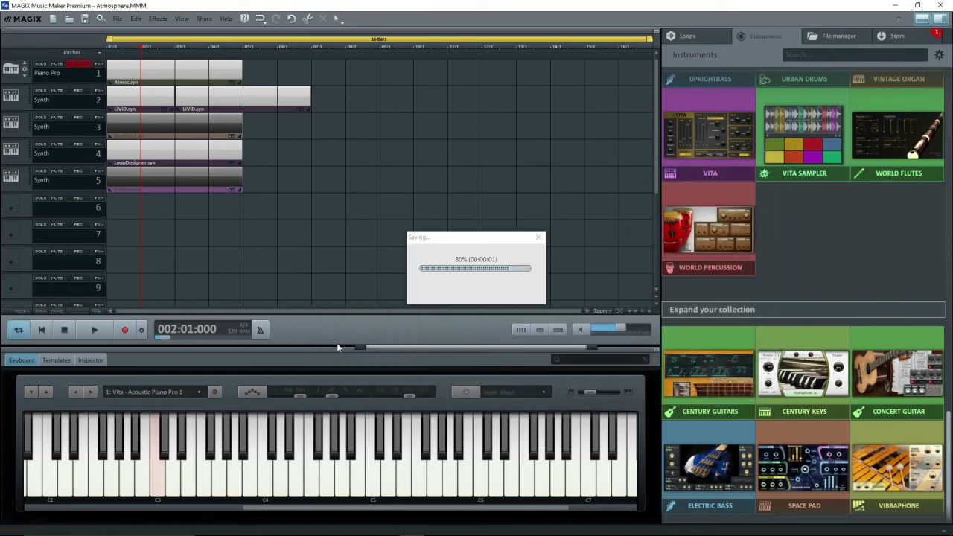
pyautogui.moveTo(199, 201); pyautogui.dragTo(161, 96)
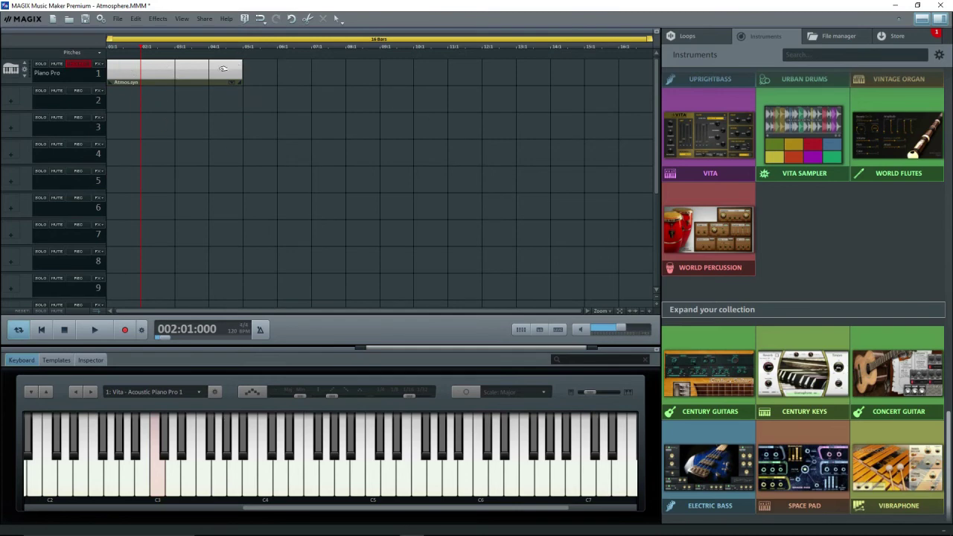
pyautogui.doubleClick(201, 70)
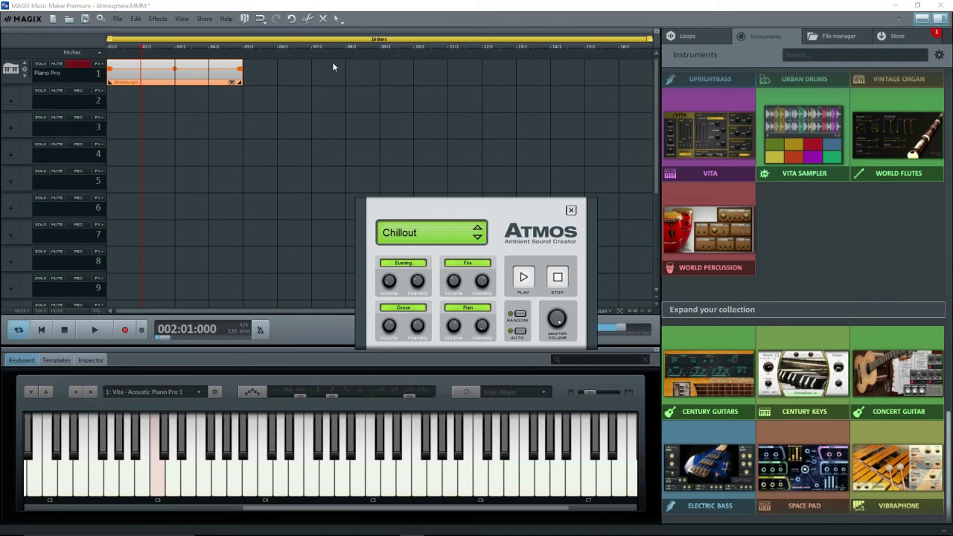
pyautogui.click(571, 211)
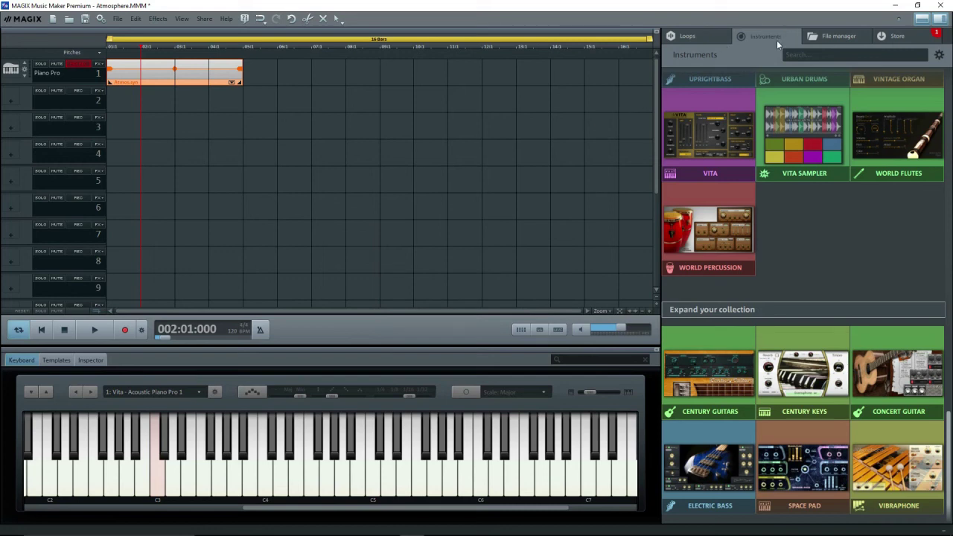
# Toggle the Media Pool off, back on, then off again to widen the arrangement
pyautogui.click(943, 22)
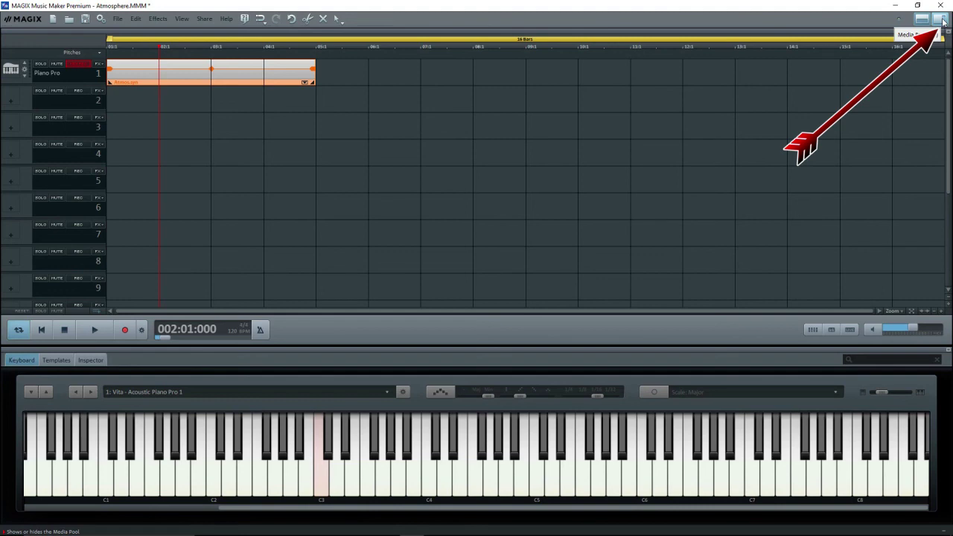
pyautogui.click(943, 22)
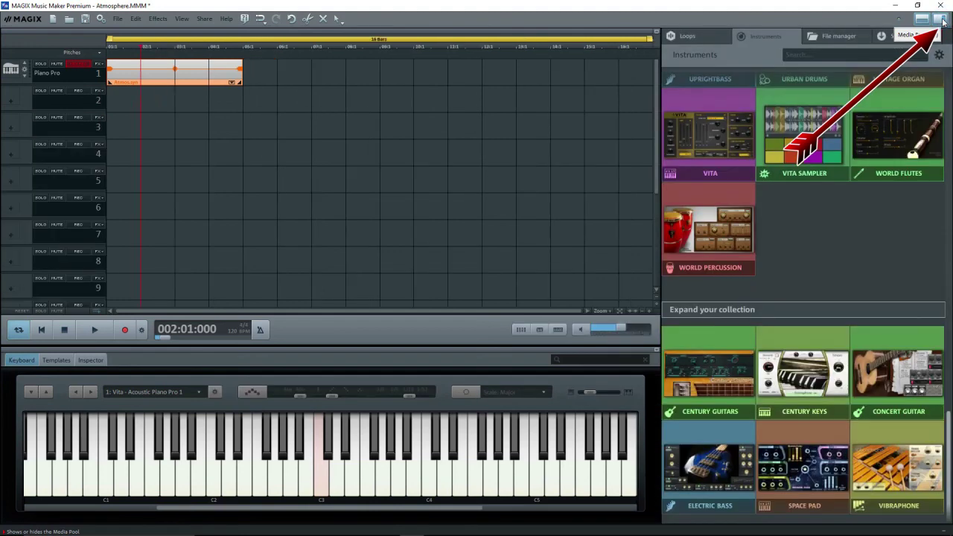
pyautogui.click(942, 22)
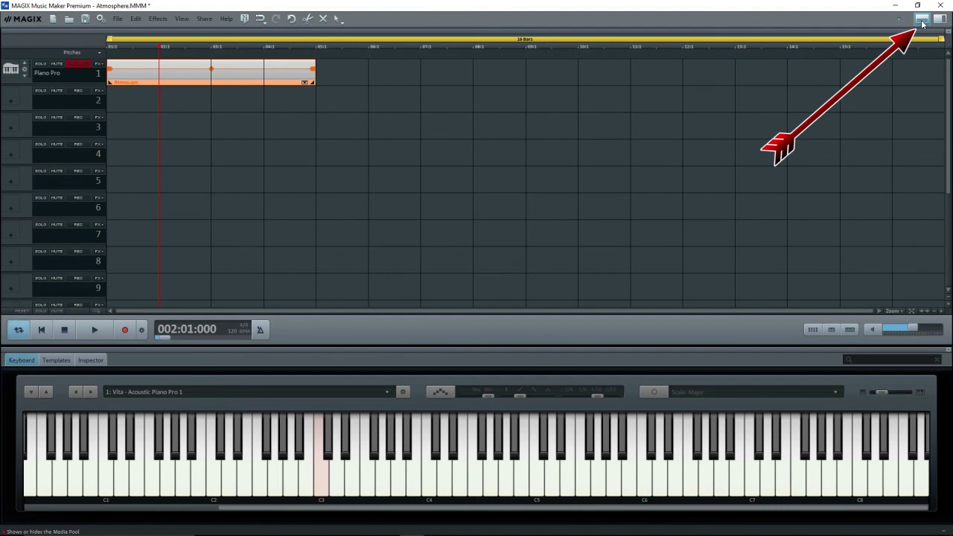
# Hide the keyboard panel and Media Pool, then open the View menu for Standard layout
pyautogui.click(921, 22)
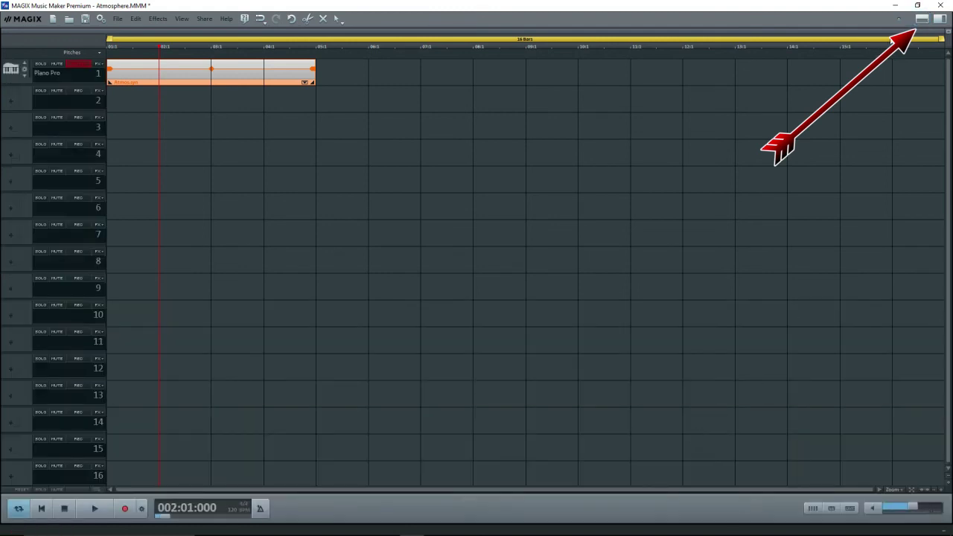
pyautogui.click(924, 20)
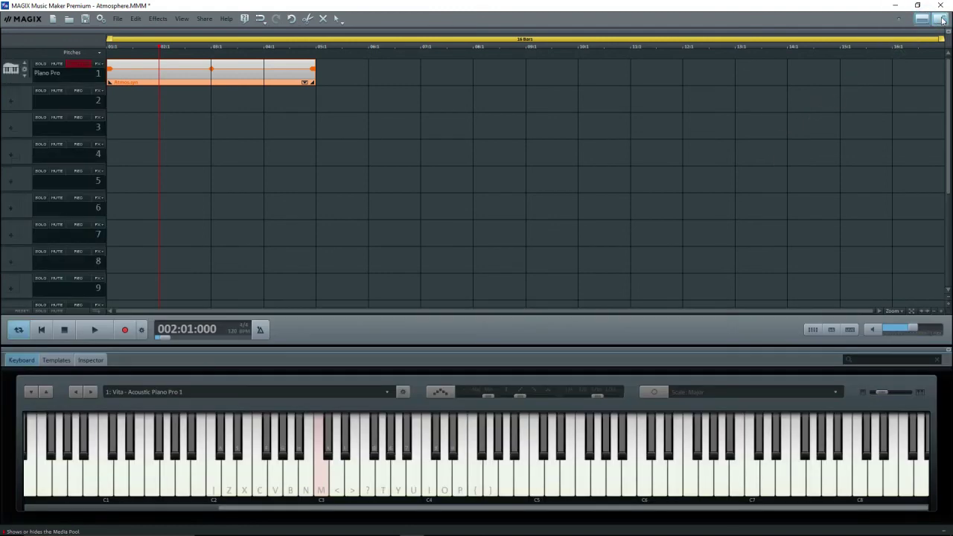
pyautogui.click(936, 20)
pyautogui.click(937, 19)
pyautogui.click(921, 19)
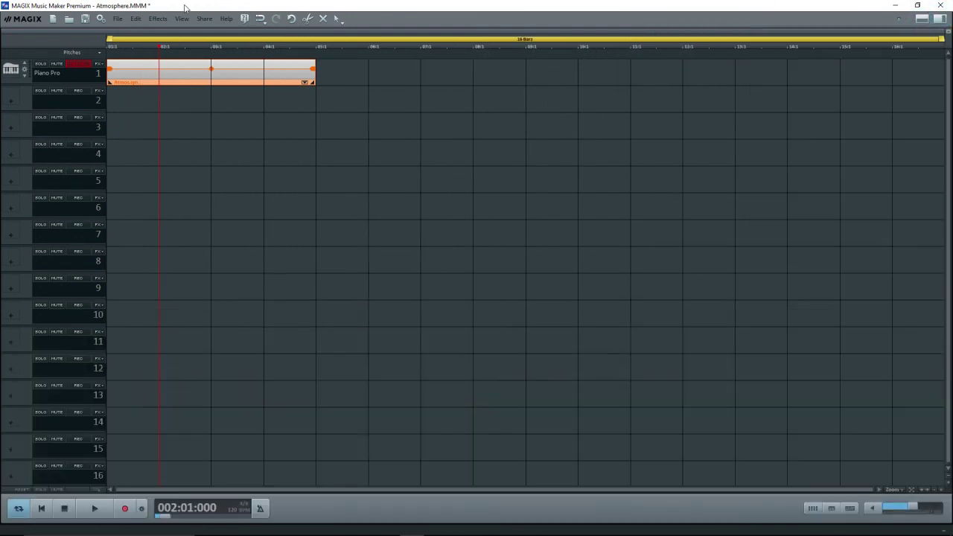
pyautogui.click(190, 20)
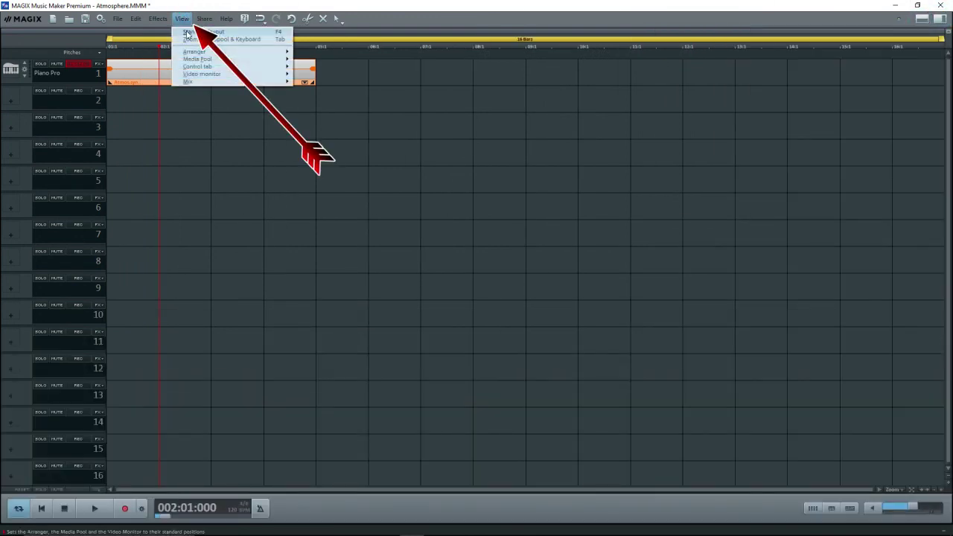